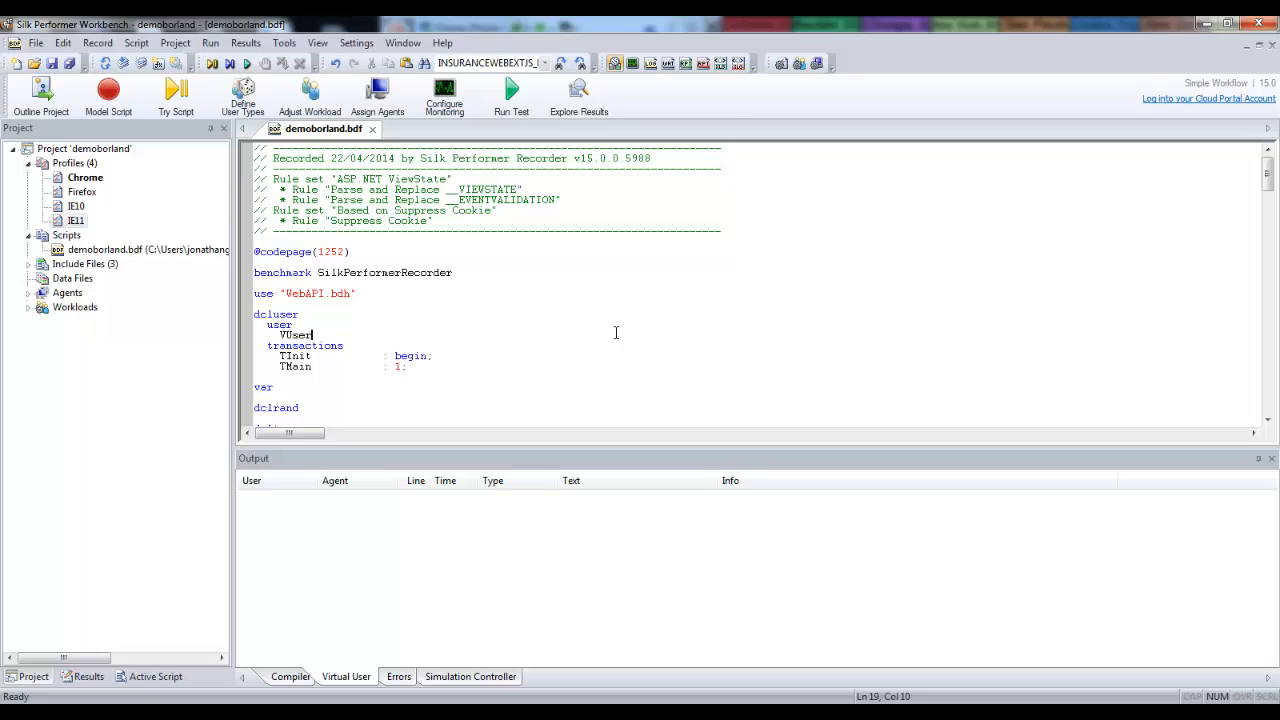
Look up the WebSetBrowser function in the help and review its supported browser values.
scroll(615, 332, "down", 5)
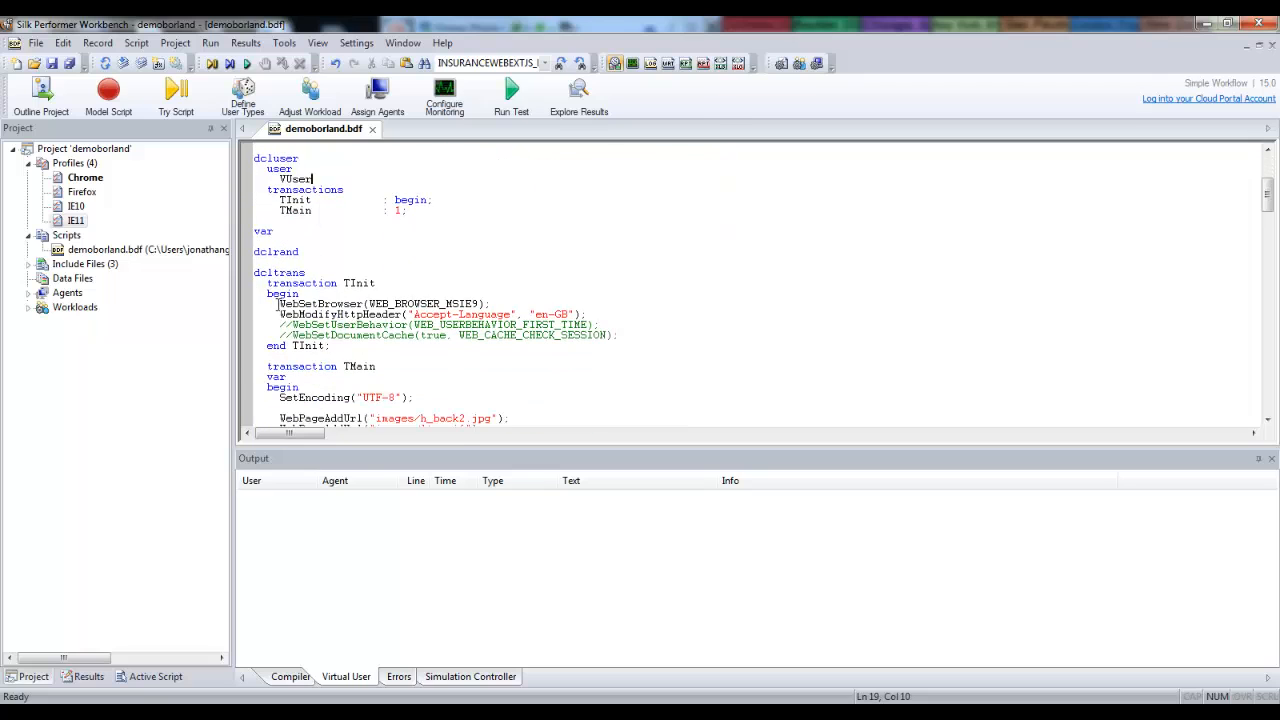
left_click_drag(278, 304, 490, 304)
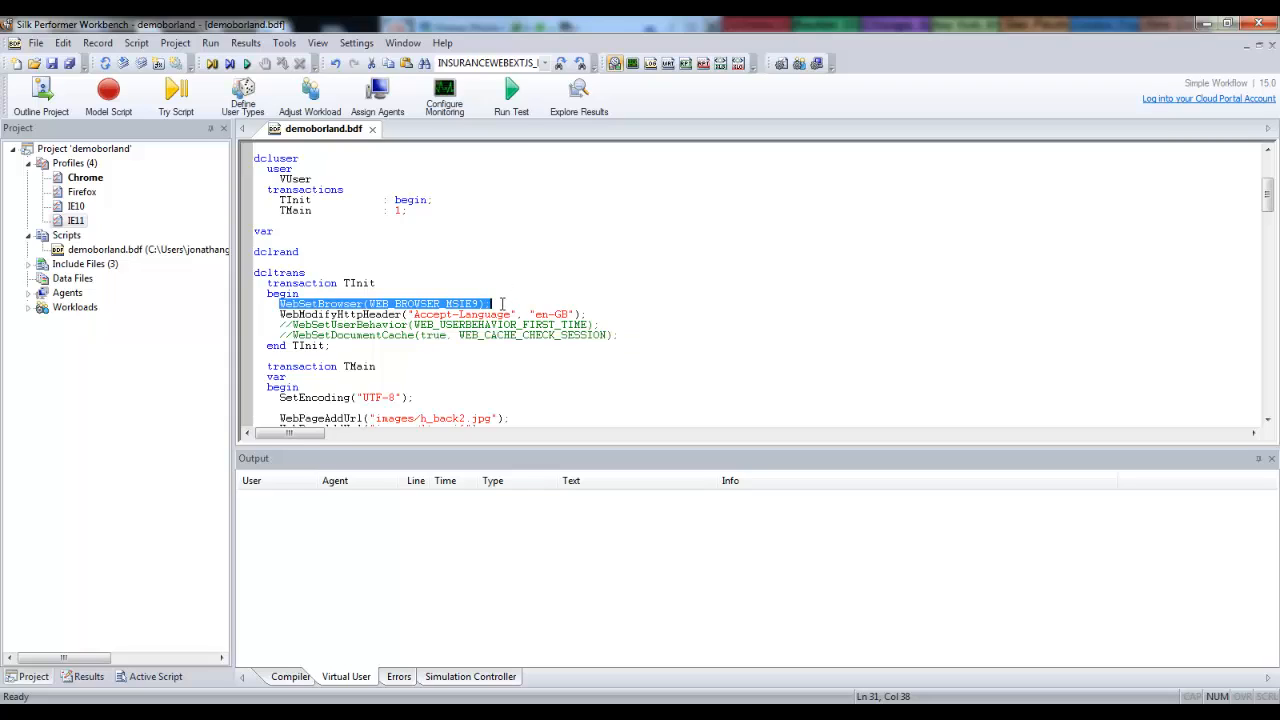
left_click(391, 303)
double_click(334, 305)
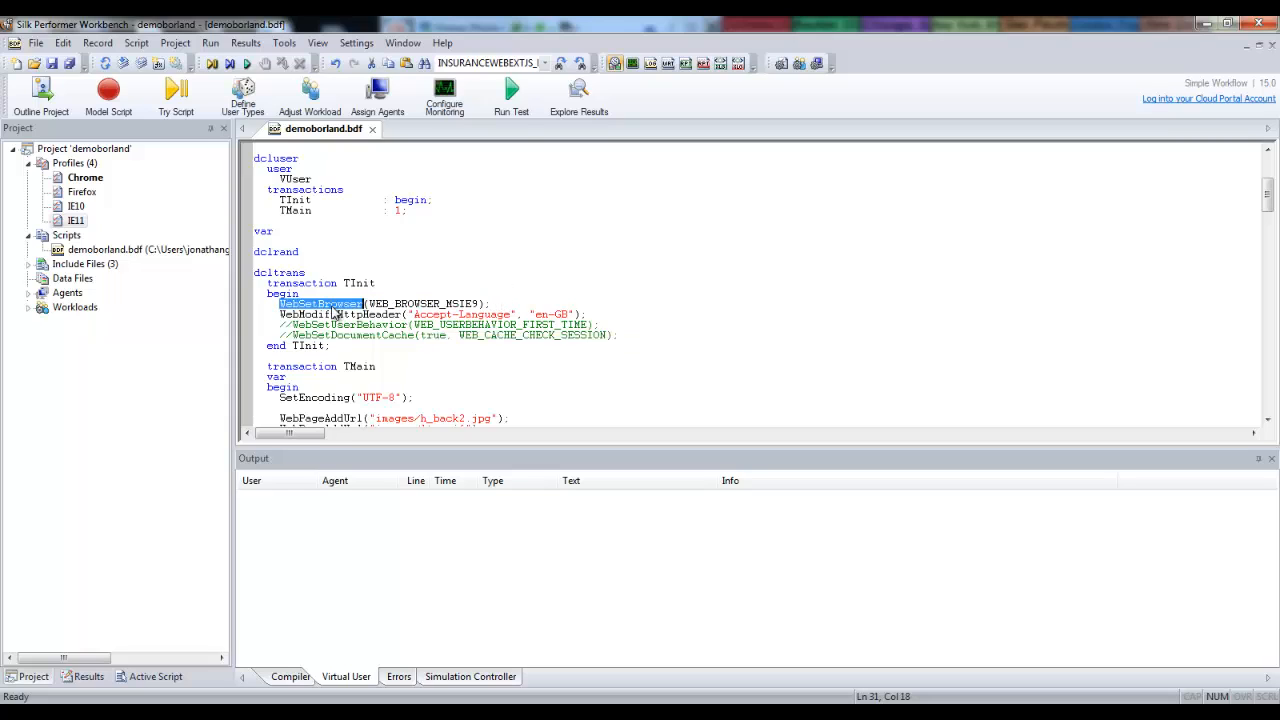
key("F1")
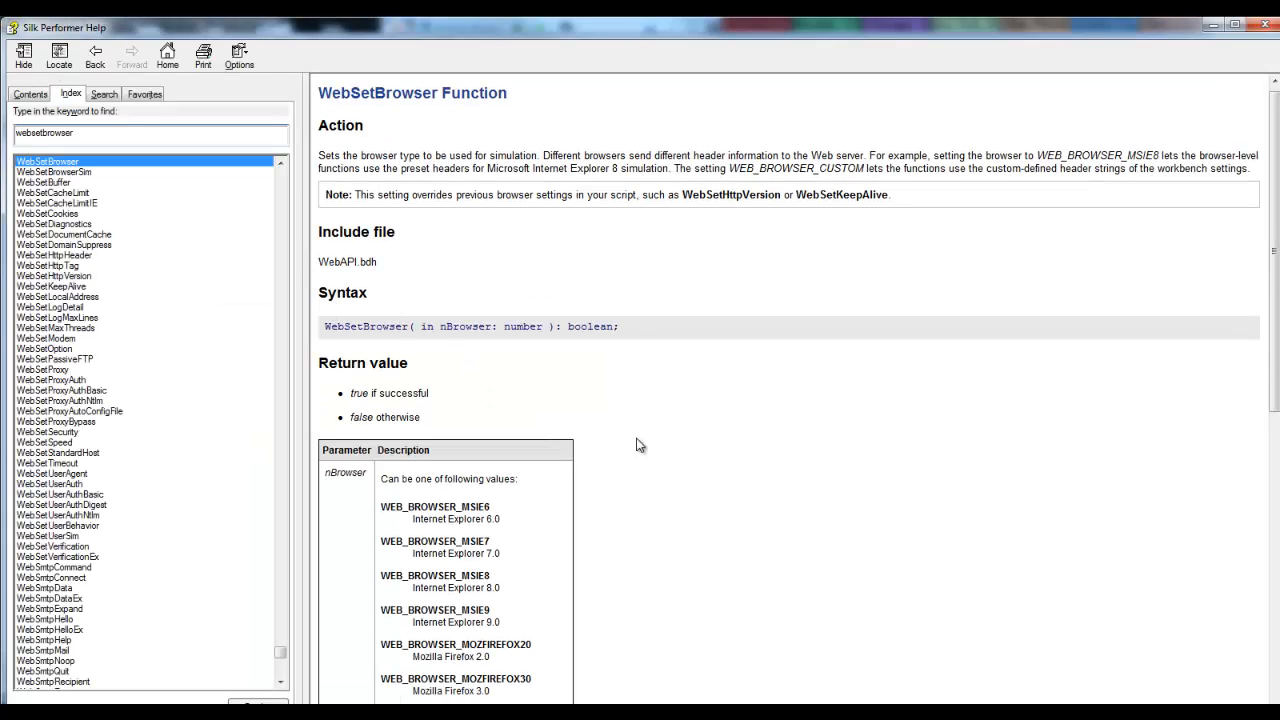
scroll(647, 450, "down", 7)
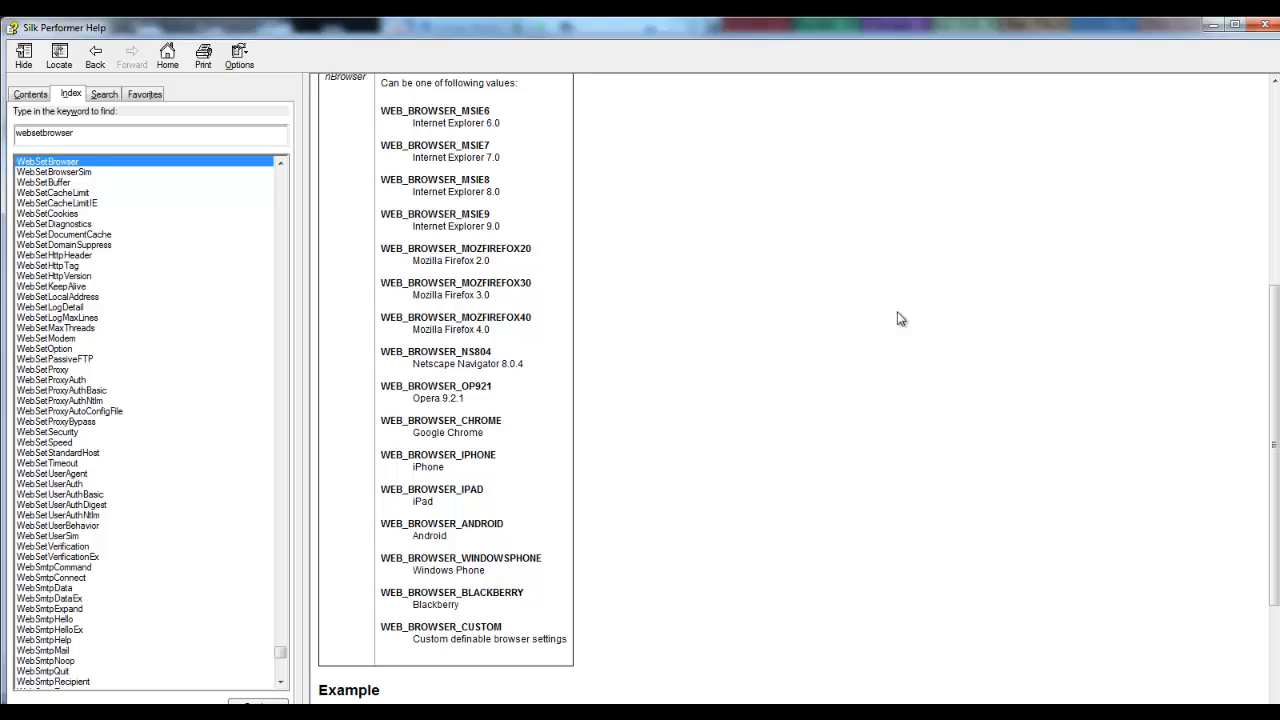
left_click(1267, 26)
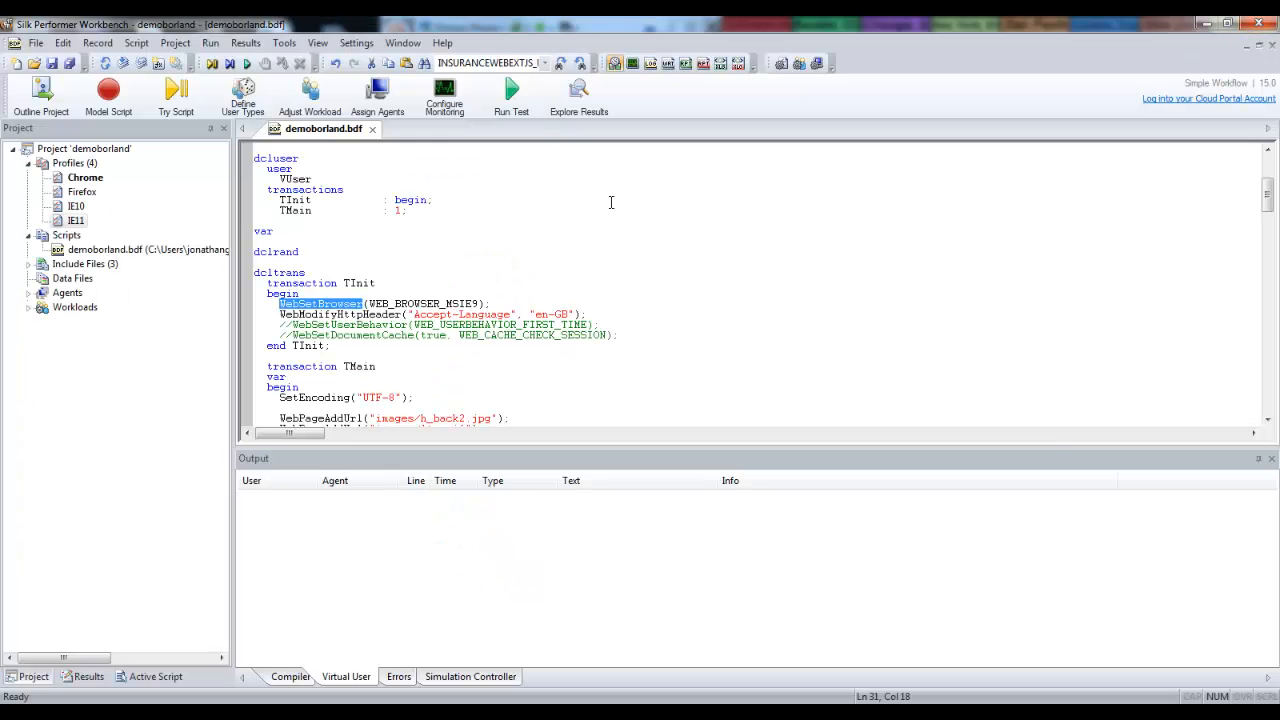
Comment out the WebSetBrowser(WEB_BROWSER_MSIE9) line in the TInit transaction.
left_click(280, 304)
key("ctrl+shift+c")
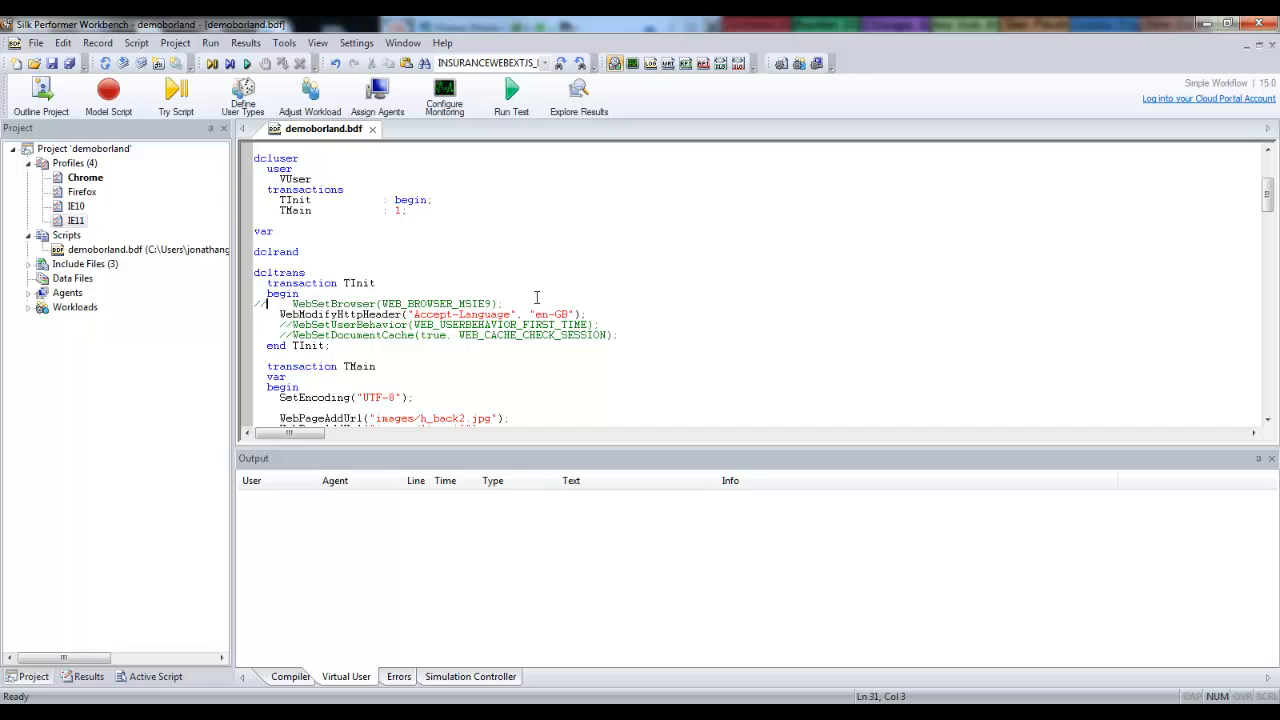
left_click(601, 292)
Set the replay web browser type of the active Chrome profile to Google Chrome and save the profile.
left_click(356, 42)
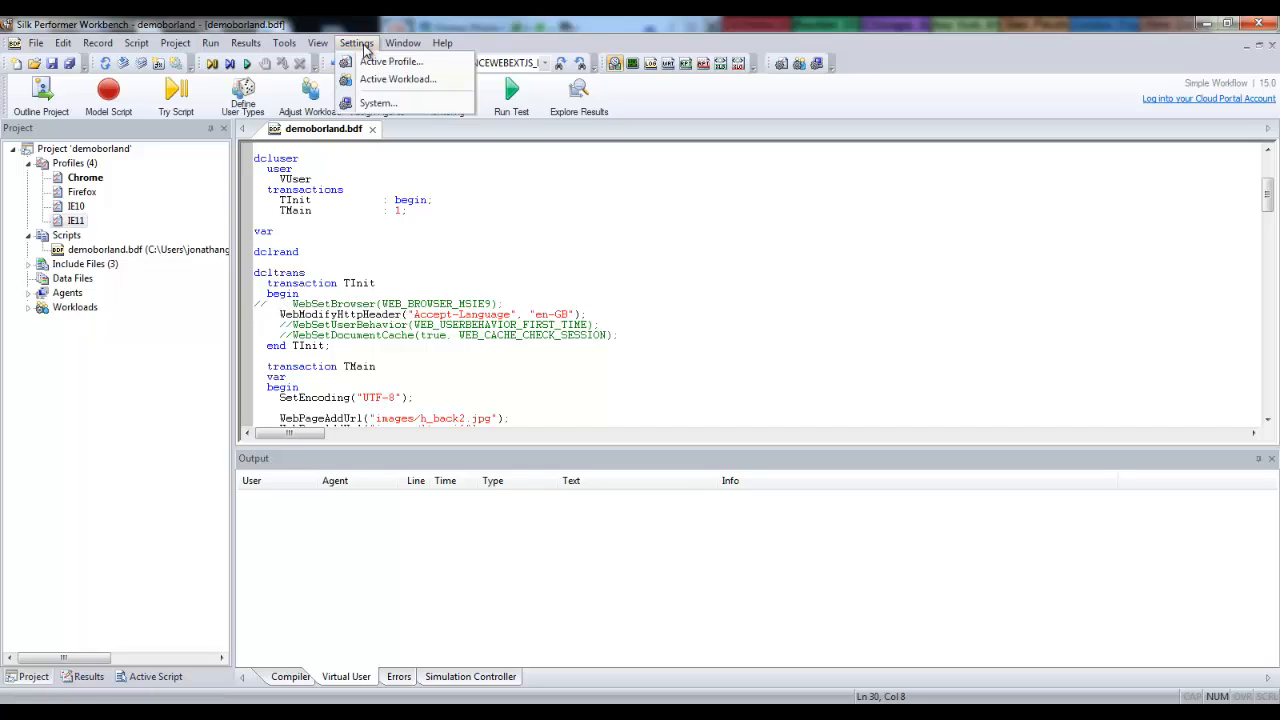
left_click(375, 57)
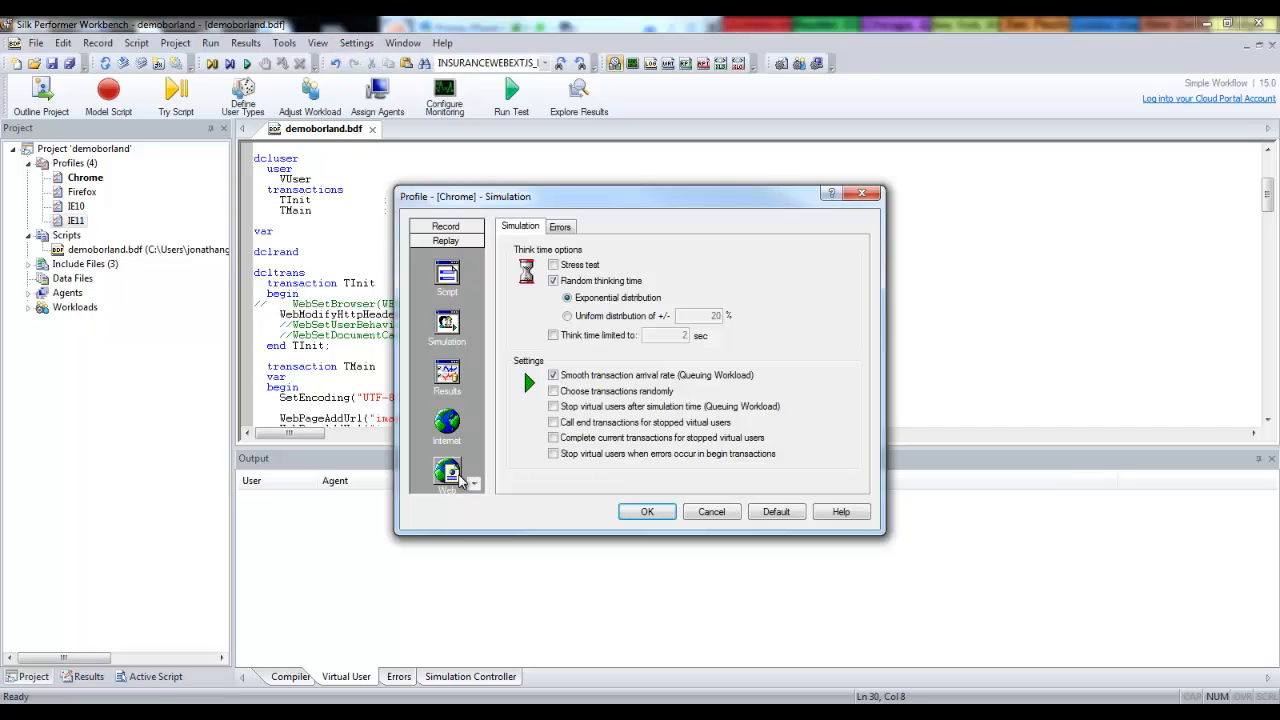
left_click(450, 472)
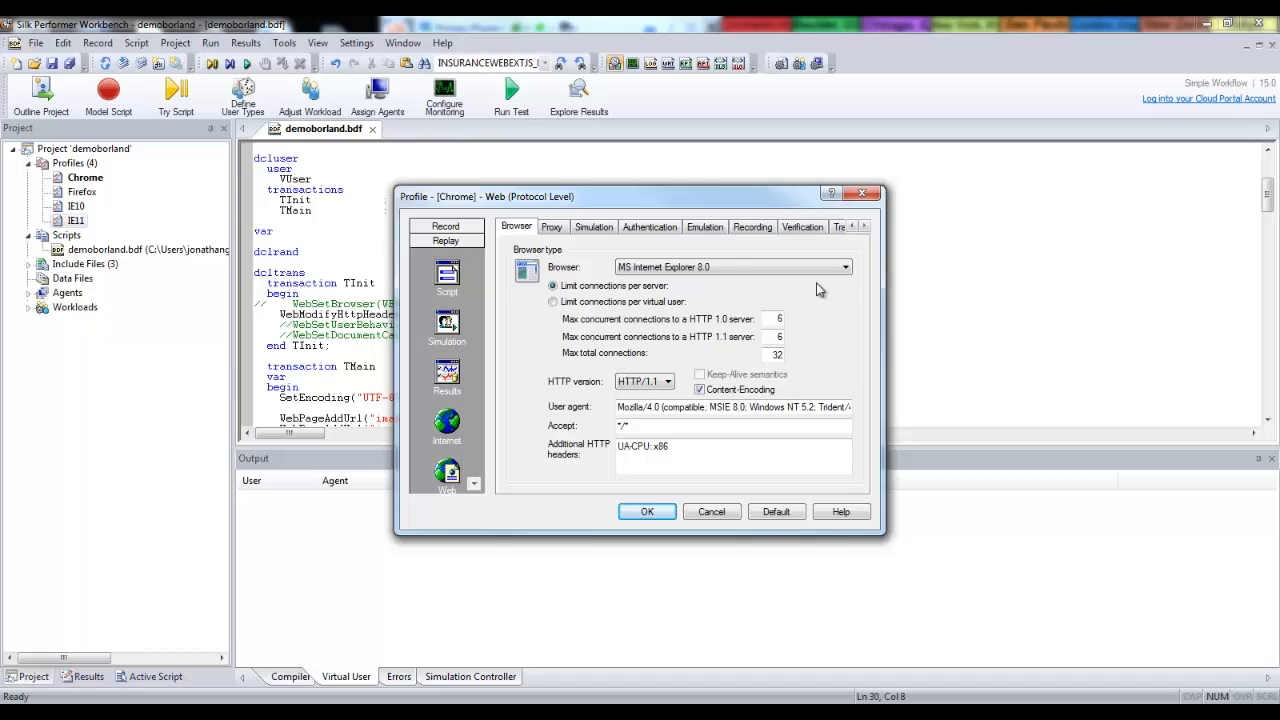
left_click(846, 268)
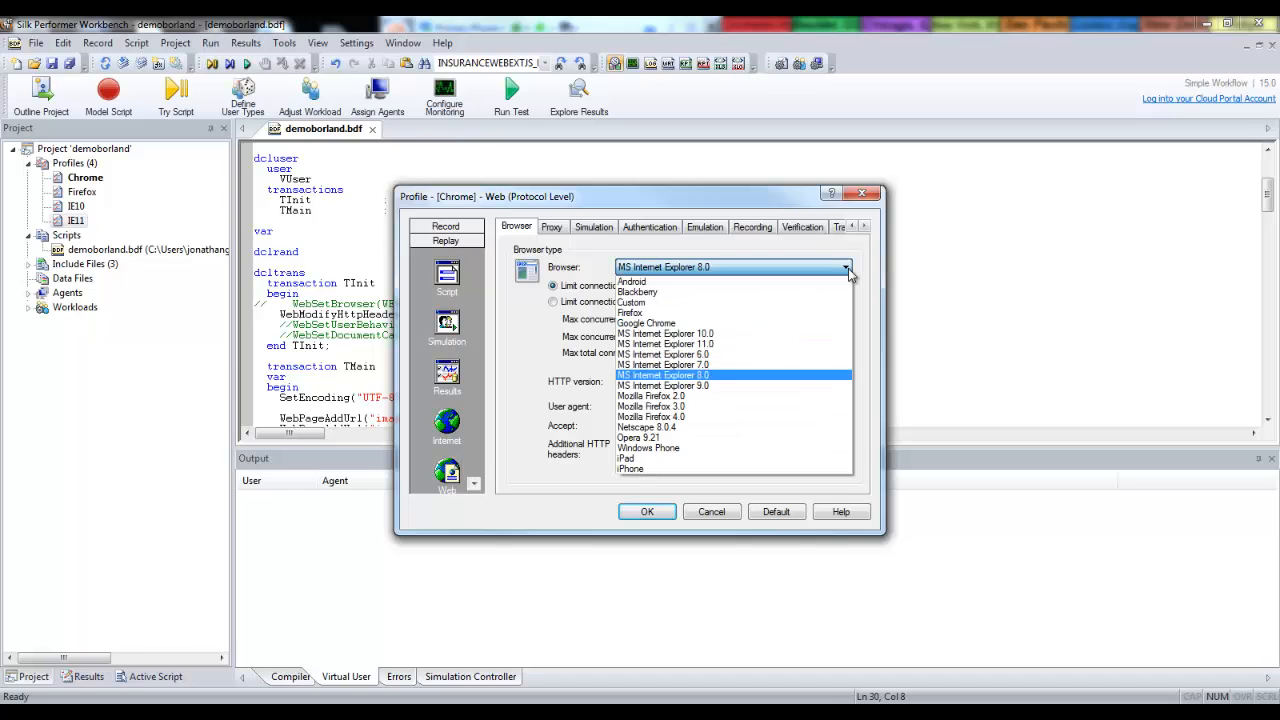
left_click(723, 324)
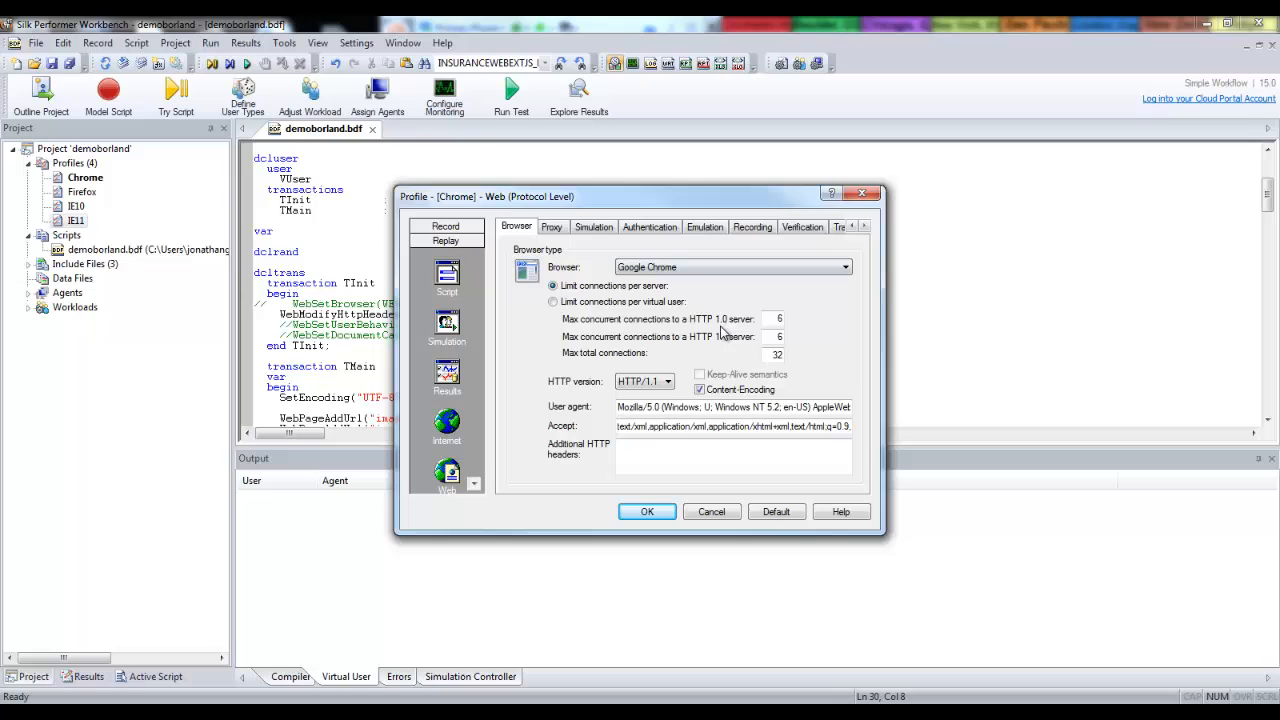
left_click(648, 512)
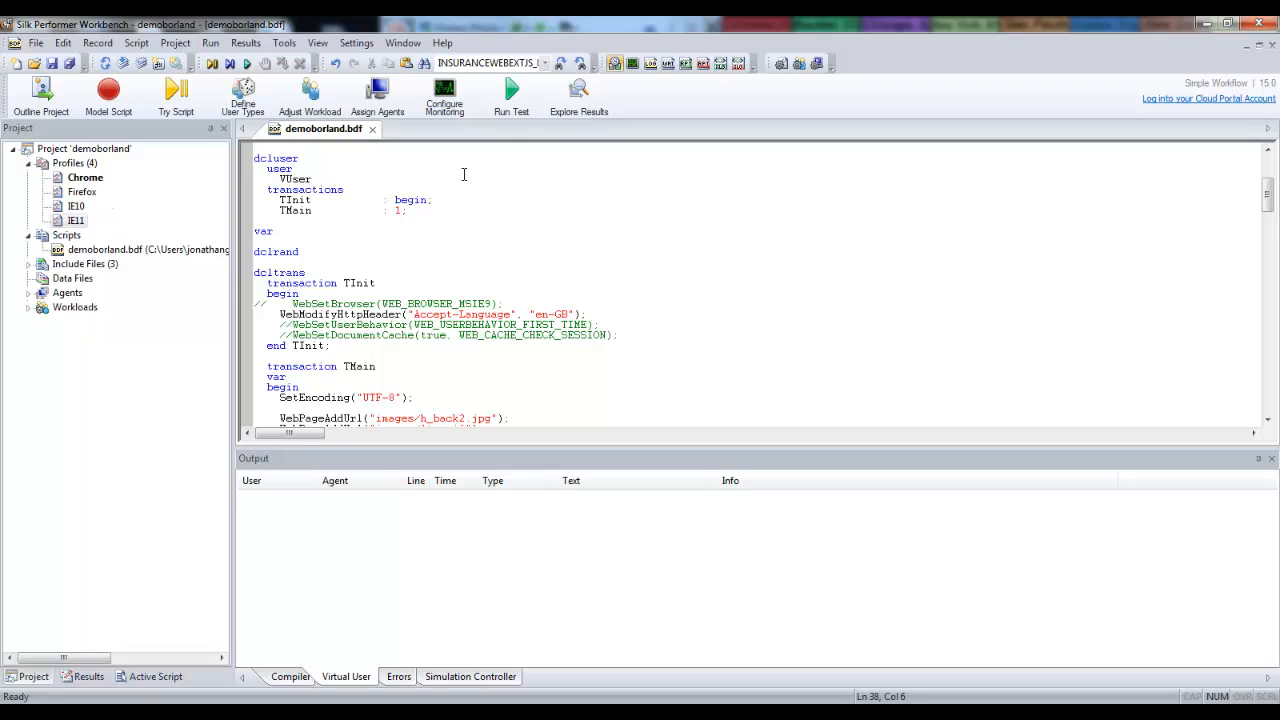
Review the workload configuration's user types for each browser profile, accept it and return to the script.
left_click(513, 112)
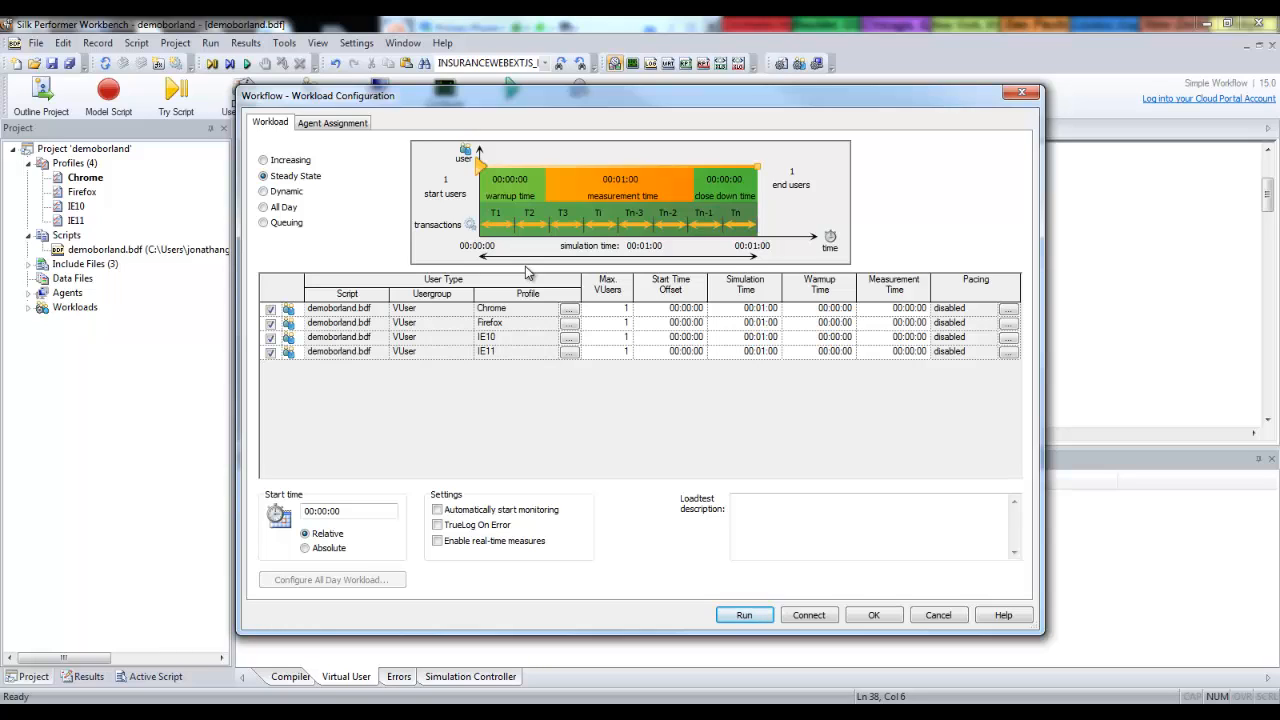
left_click(874, 615)
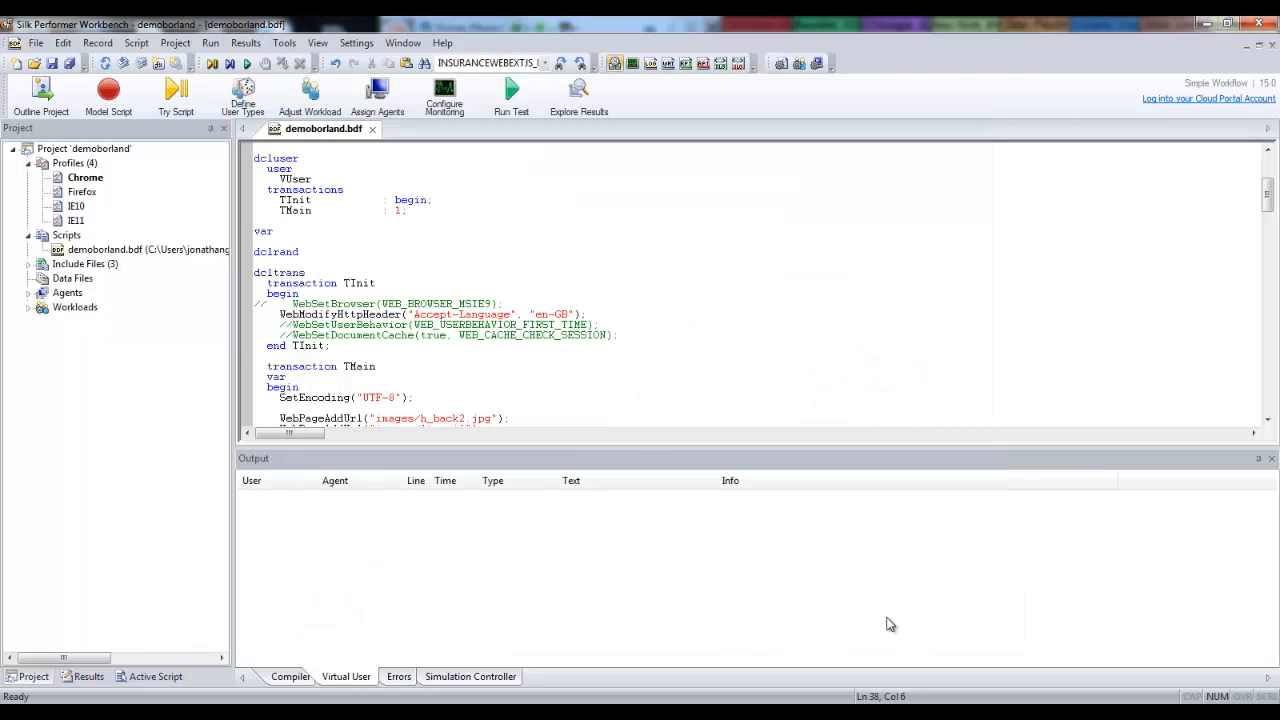
left_click(621, 335)
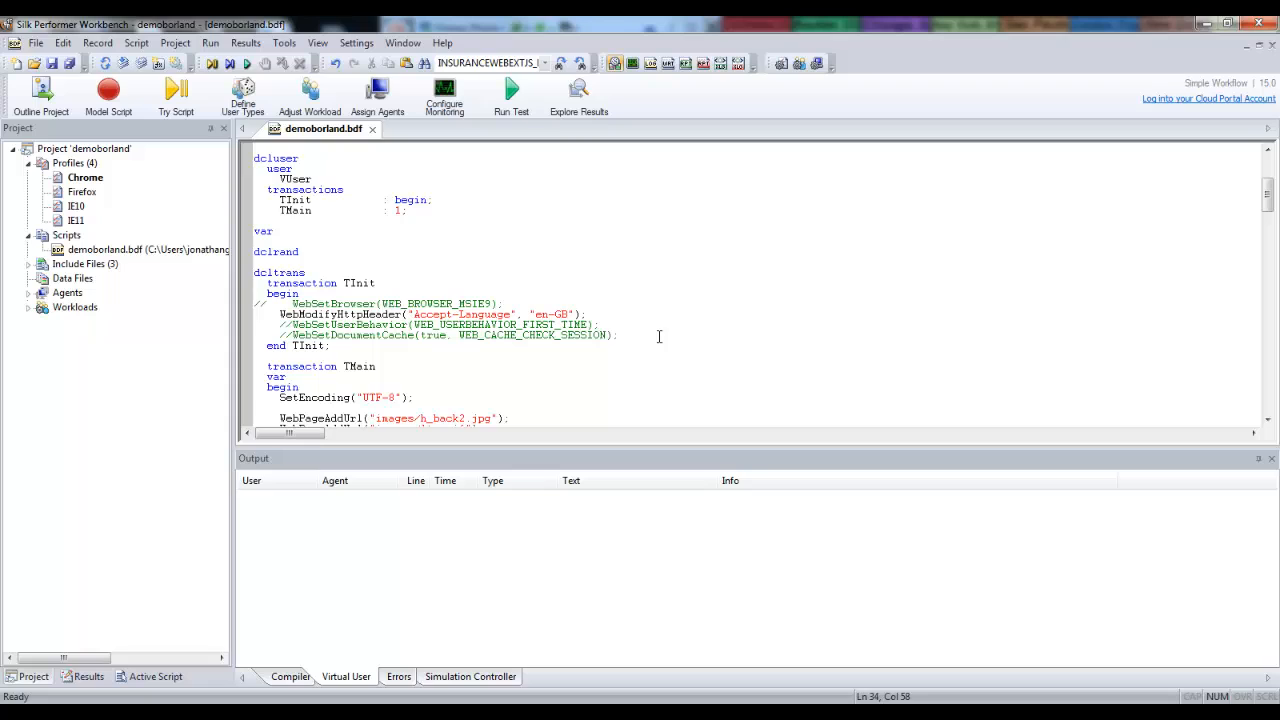
Make IE10 the active profile and set its replay web browser type to MS Internet Explorer 10.0.
right_click(72, 208)
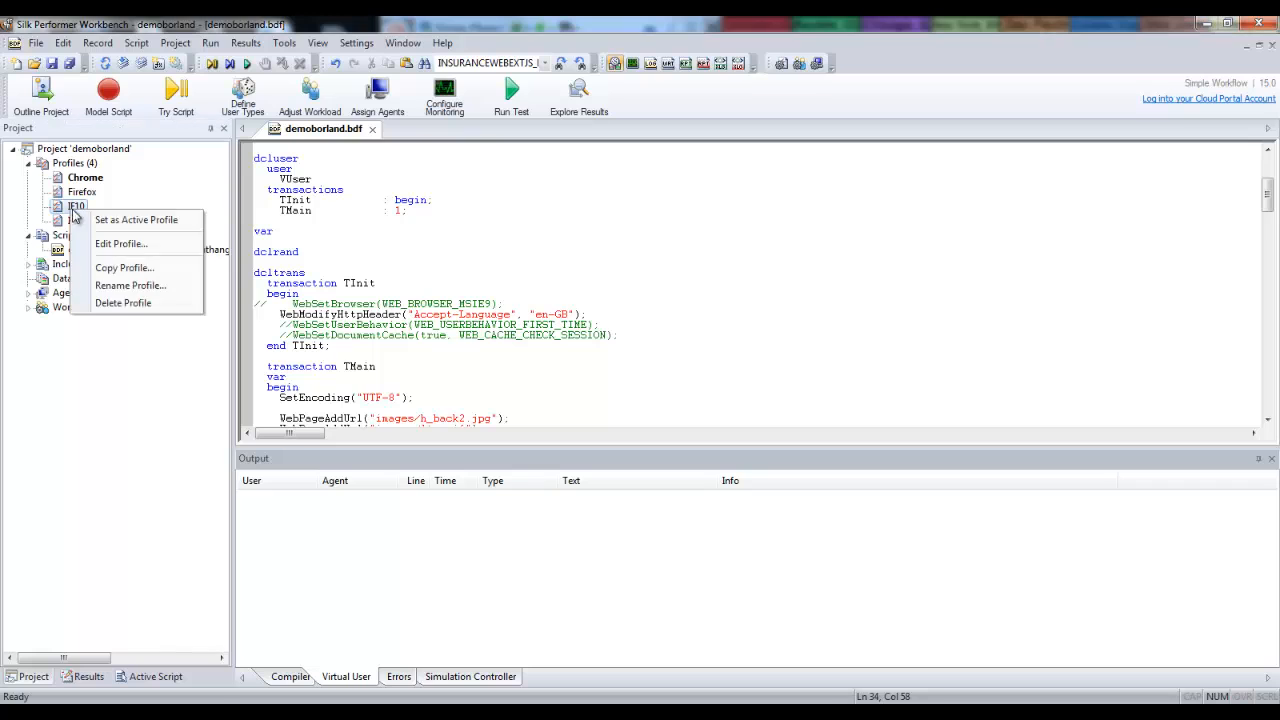
left_click(140, 220)
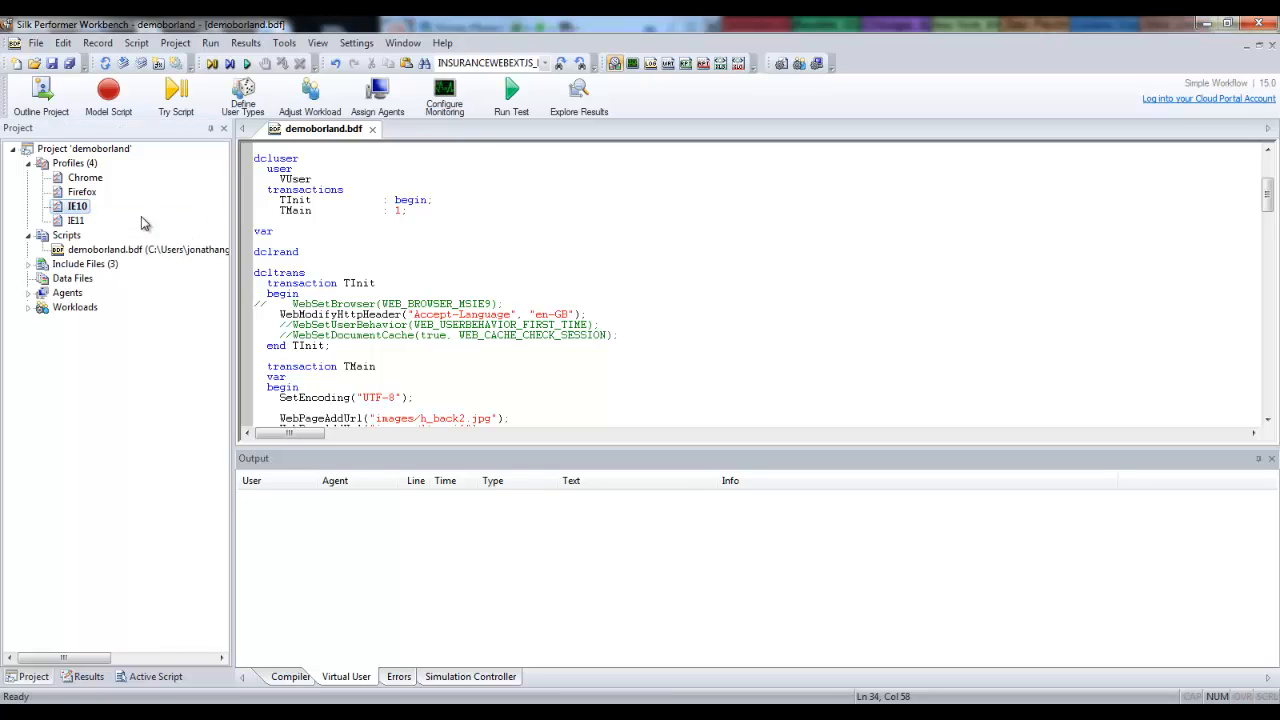
left_click(358, 44)
left_click(376, 62)
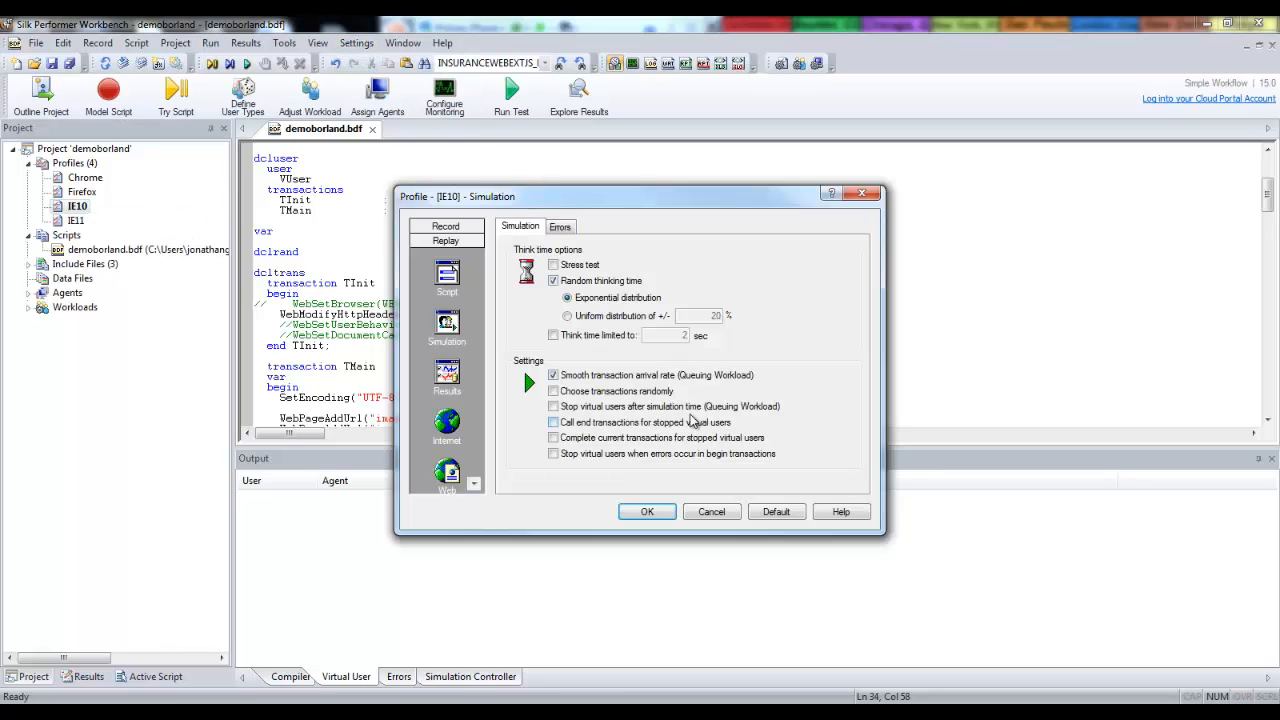
left_click(447, 475)
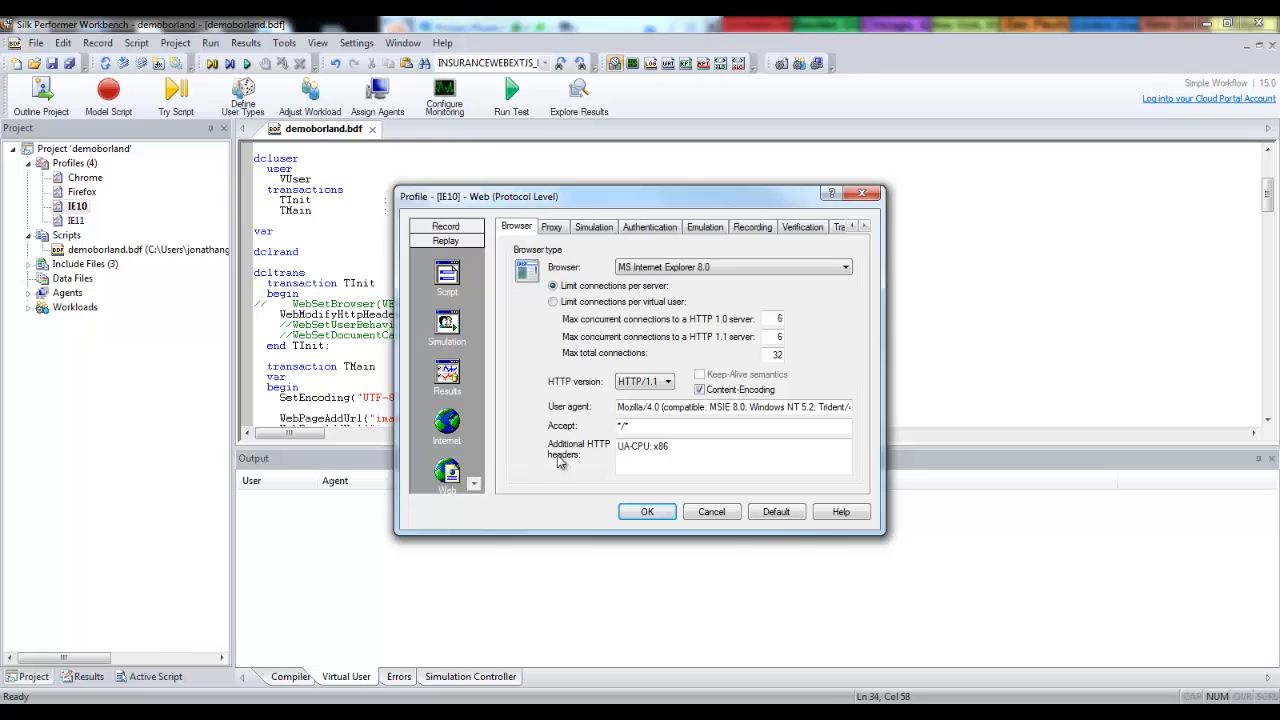
left_click(770, 268)
left_click(729, 334)
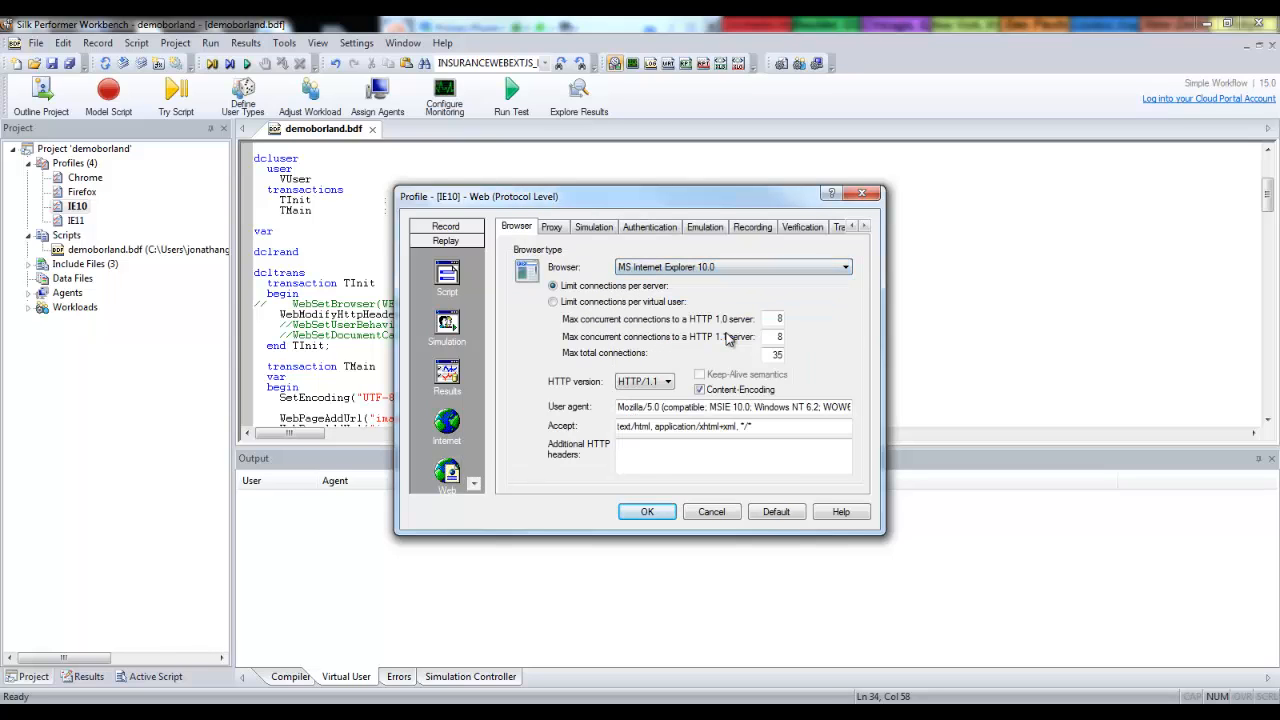
Replace the IE10 profile's user agent with "Mozilla/5.0 (compatible; MSIE 10.0; Windows NT 6.1; WOW64; Trident/6.0)" and save the profile.
left_click(845, 407)
left_click_drag(846, 407, 537, 405)
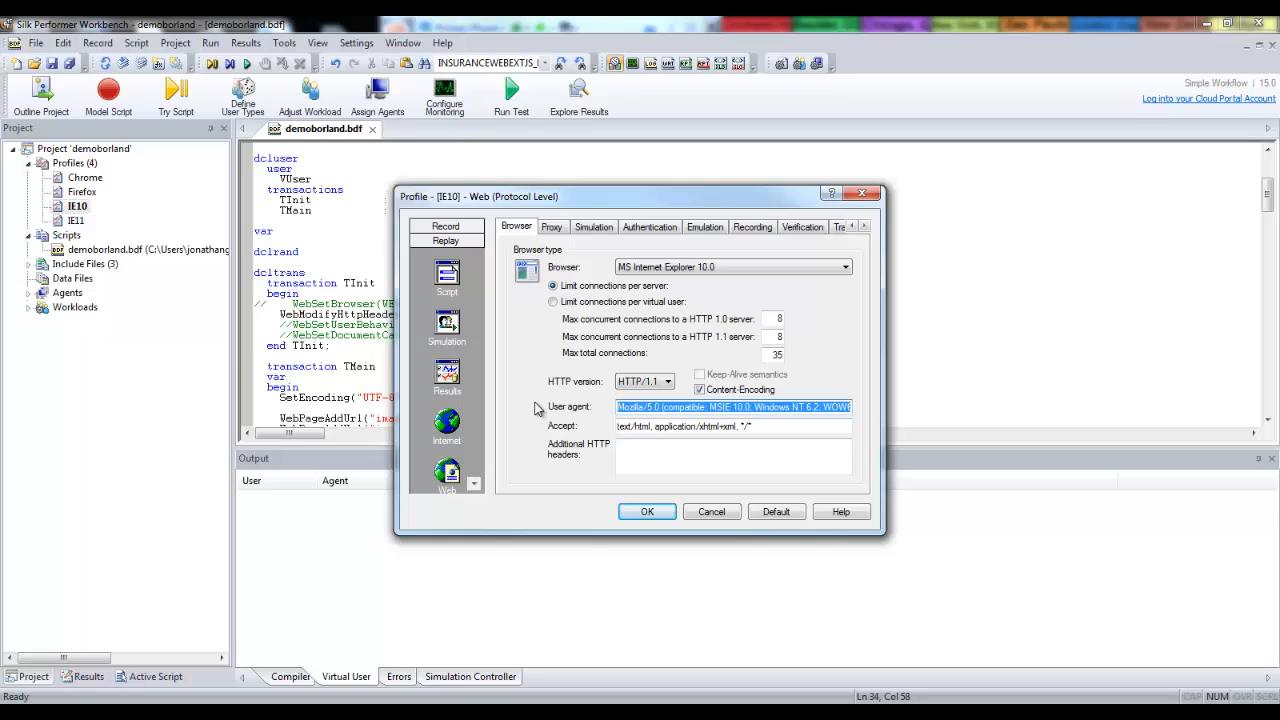
type("Mozilla/5.0 (compatible; MSIE 10.0; Windows NT 6.1; WOW64; Trident/6.0)")
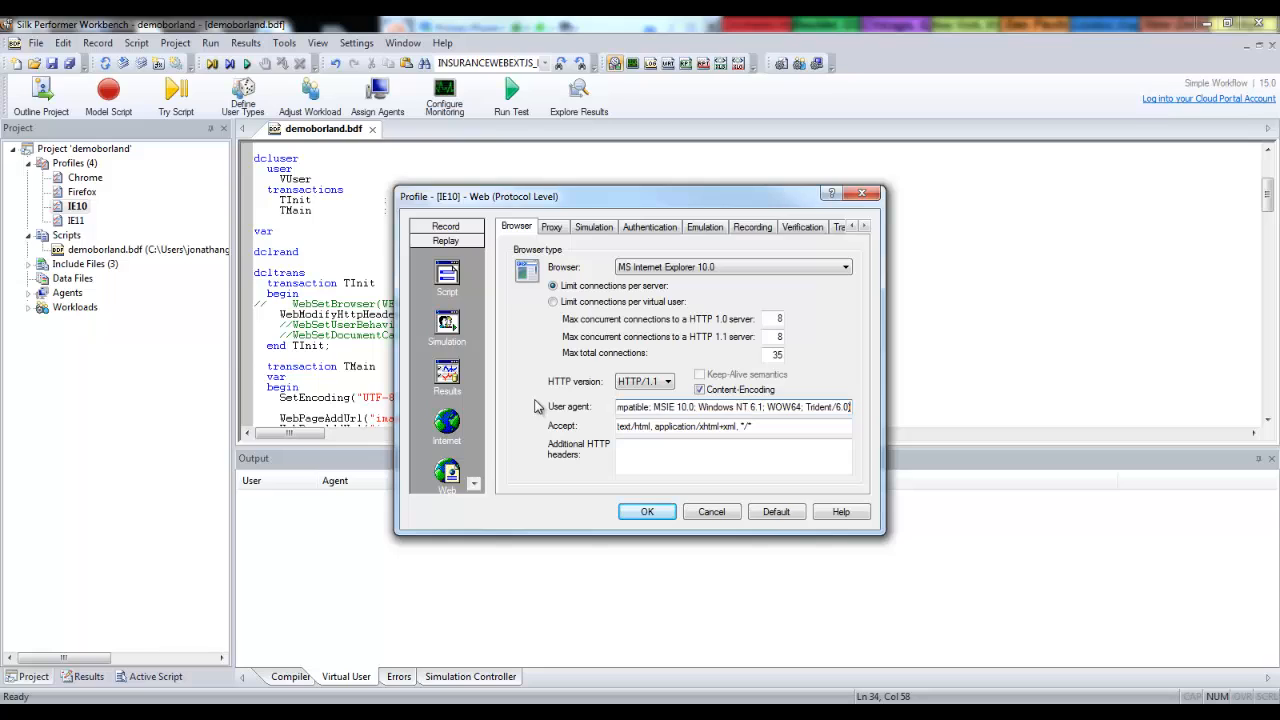
left_click(649, 511)
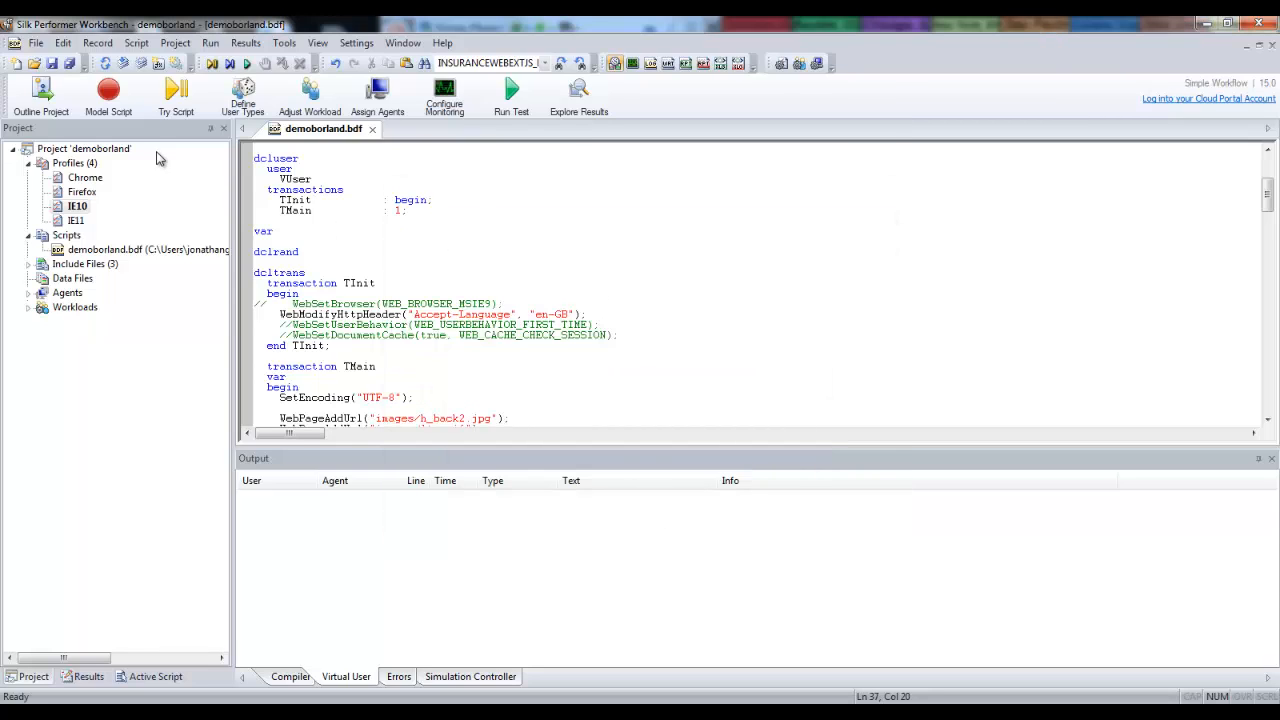
Run an animated trial of demoborland.bdf with the IE10 profile and inspect the User-Agent in the InsuranceWeb home page's outgoing request header.
left_click(176, 98)
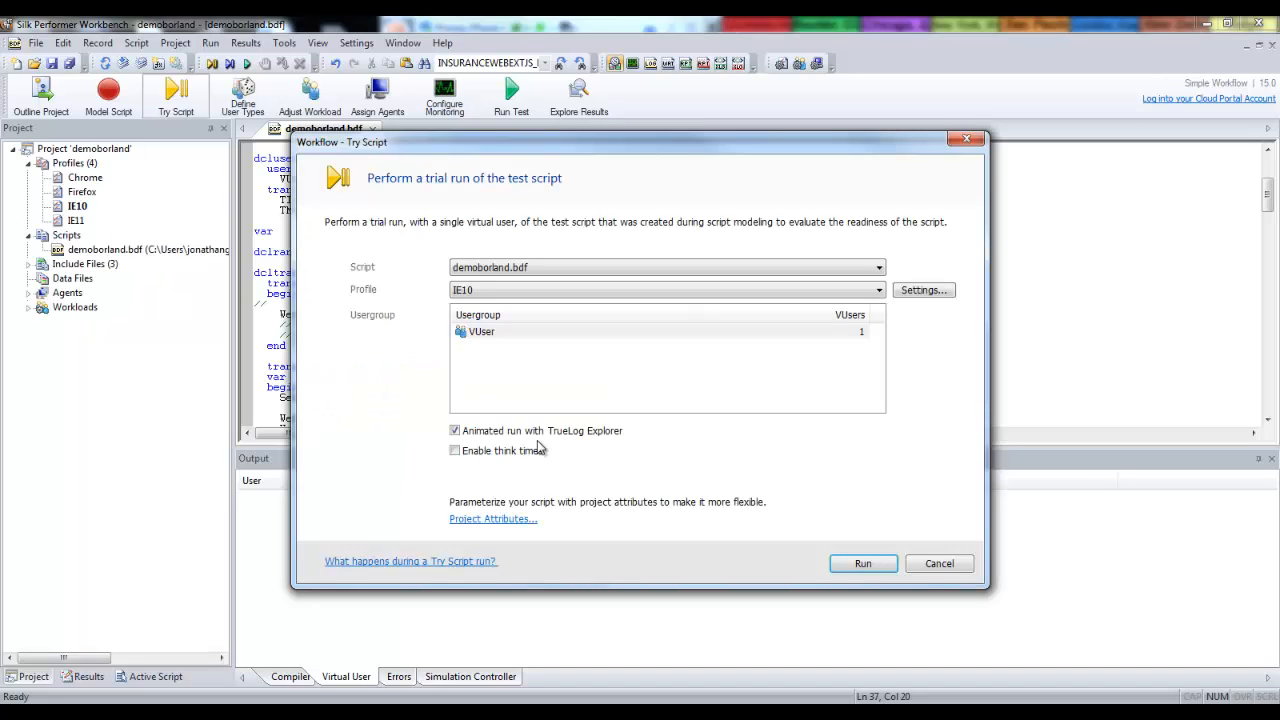
left_click(863, 563)
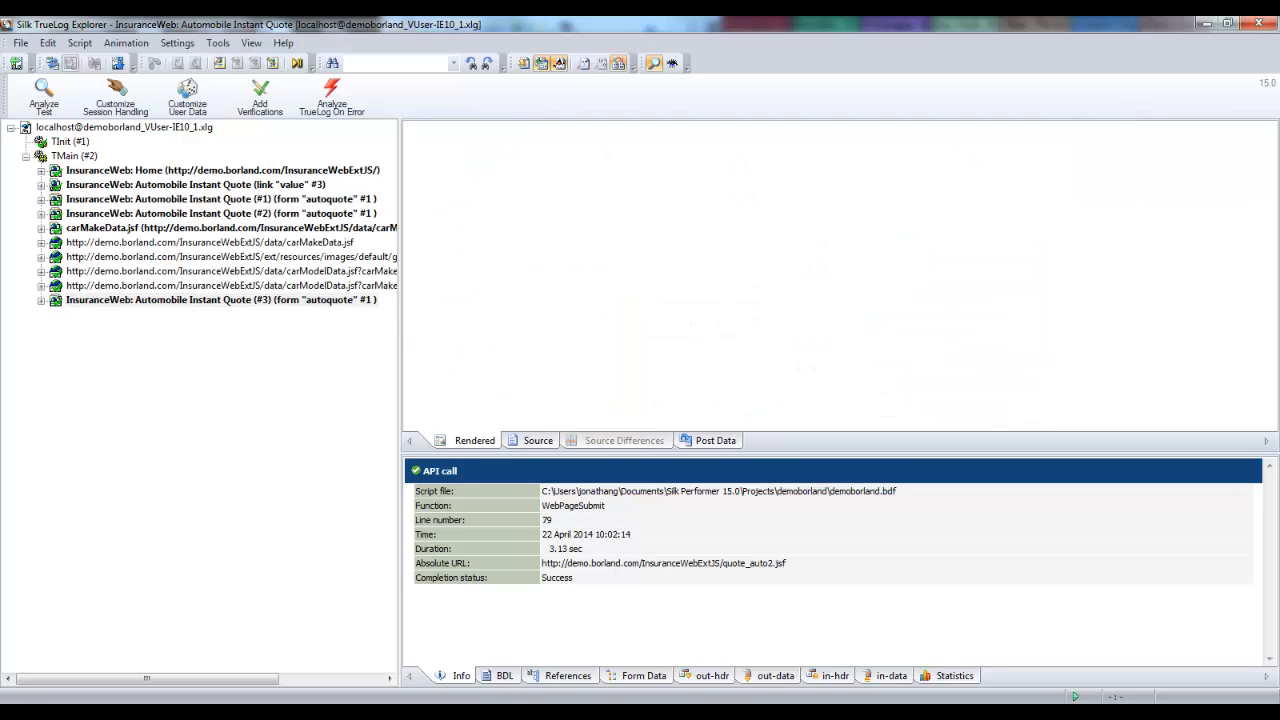
left_click(164, 172)
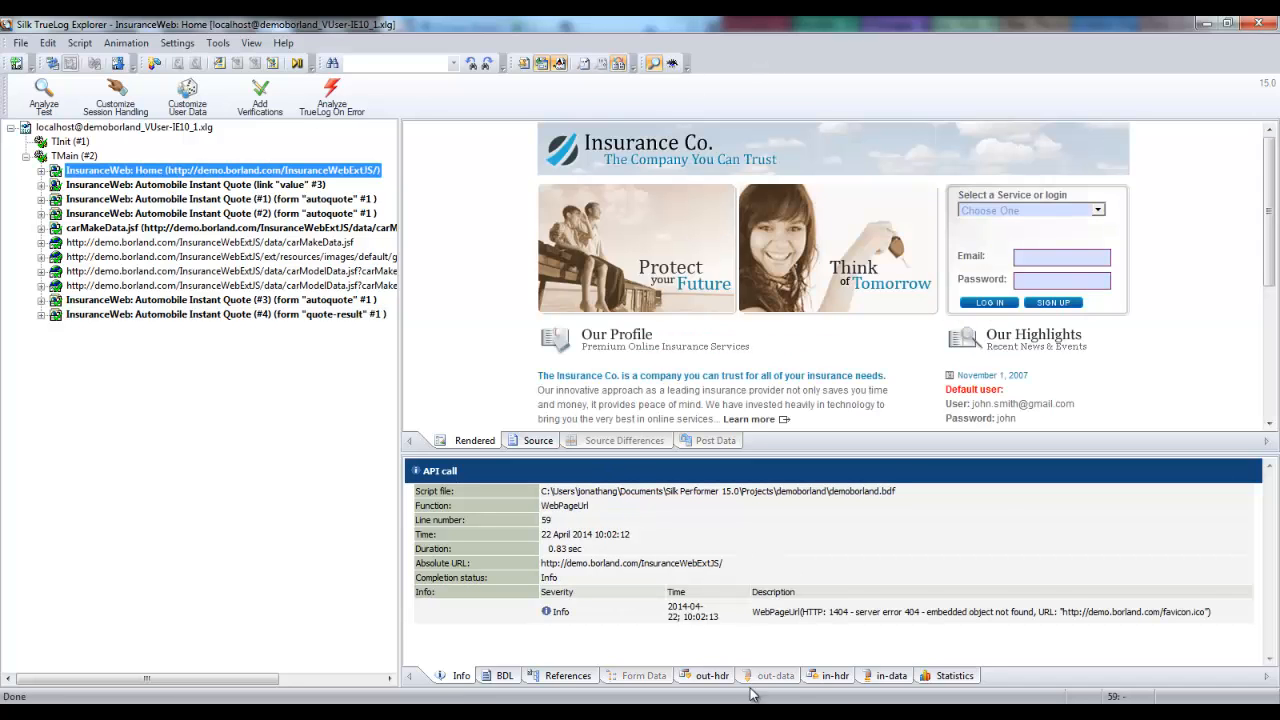
left_click(713, 677)
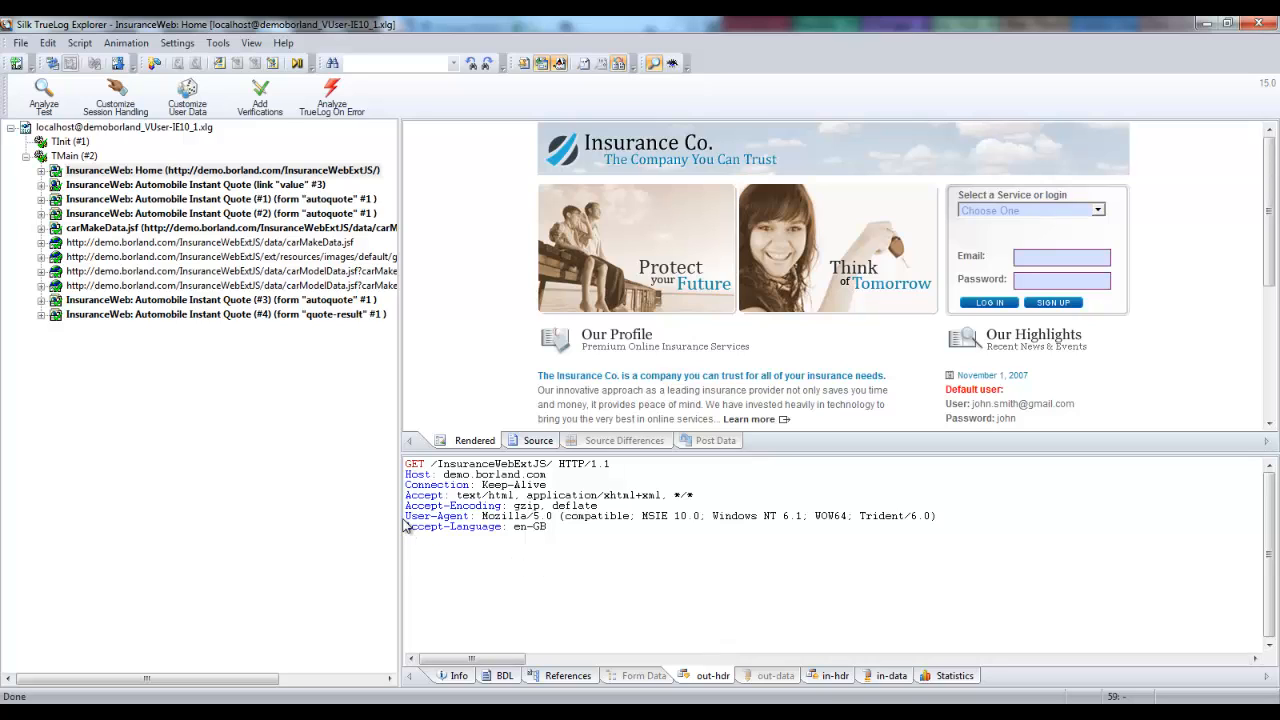
left_click_drag(405, 516, 960, 518)
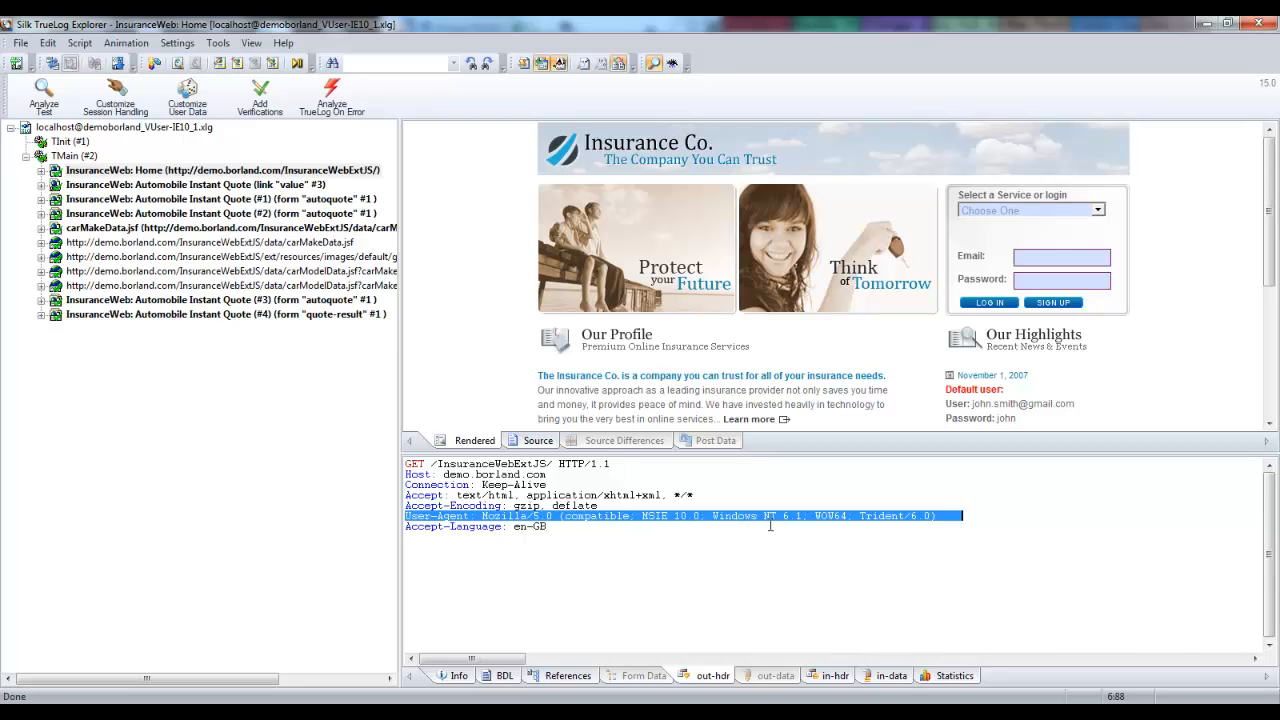
left_click(967, 517)
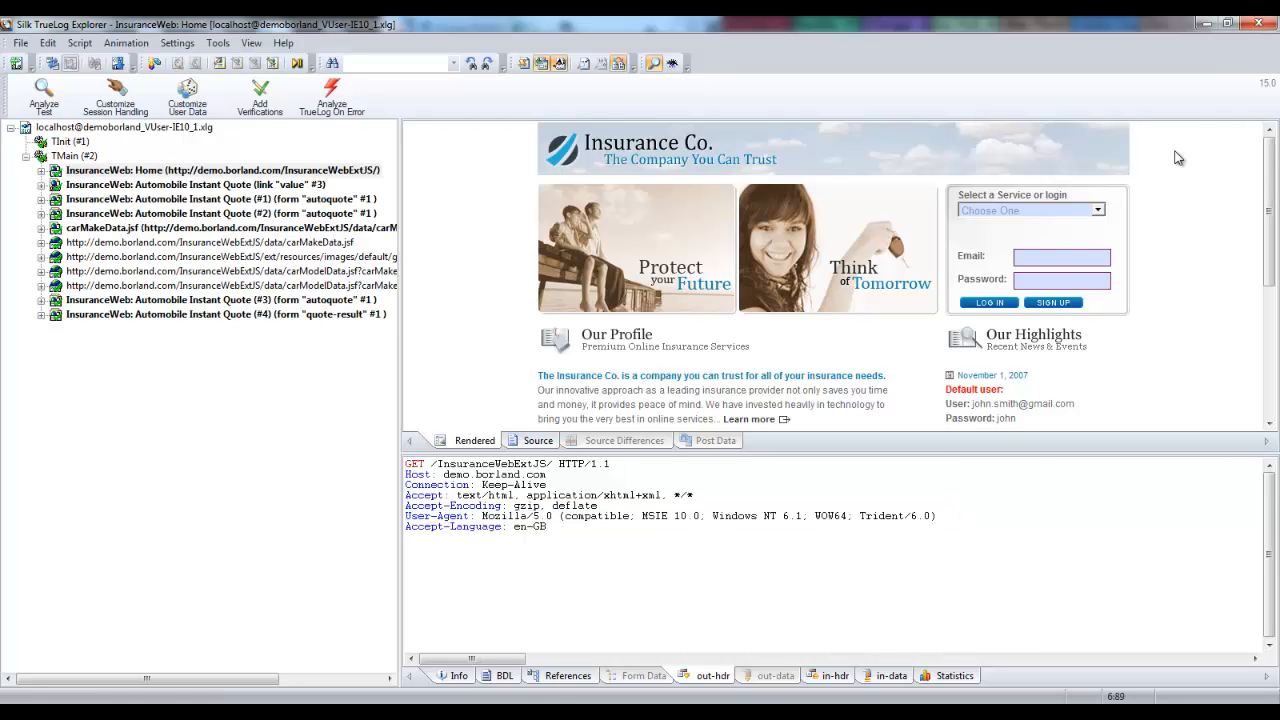
left_click(1248, 25)
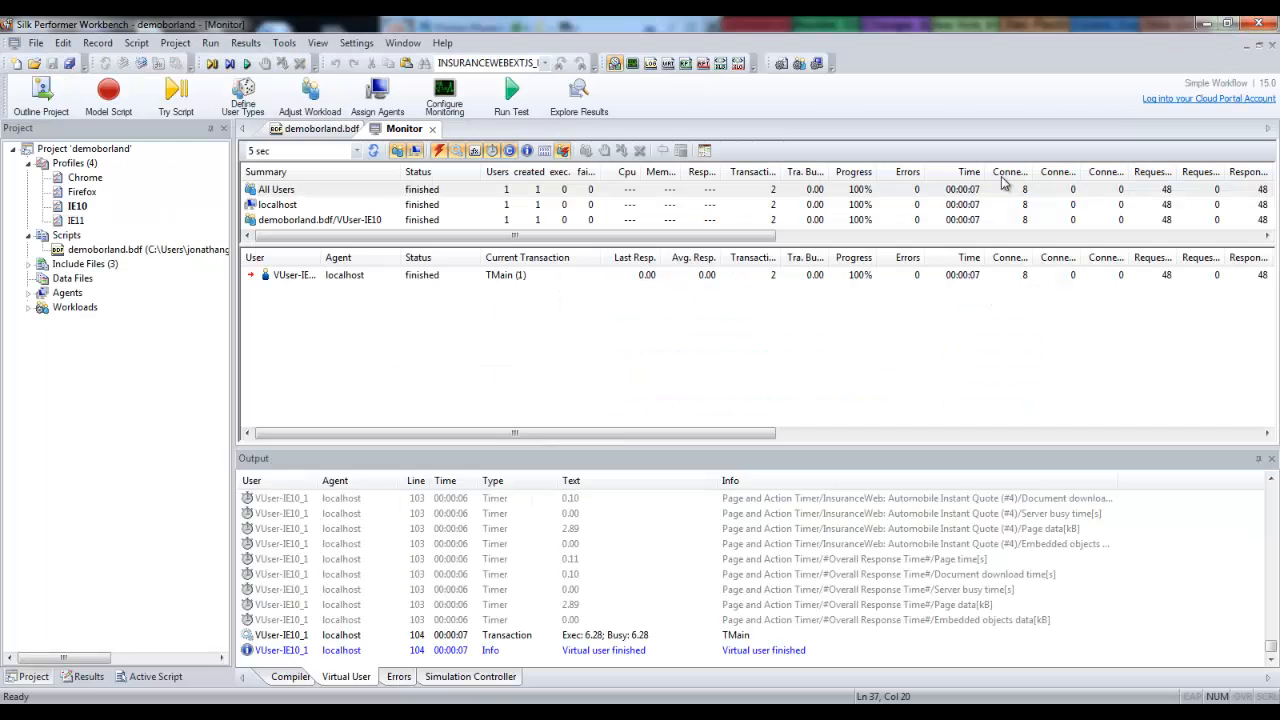
Add WebSetUserAgent("Mozilla/5.0 (Windows; U; Win 9x 4.90; SG; rv:1.9.2.4) Gecko/20101104 Netscape/9.1.0285"); below the commented WebSetDocumentCache line in TInit.
left_click(312, 129)
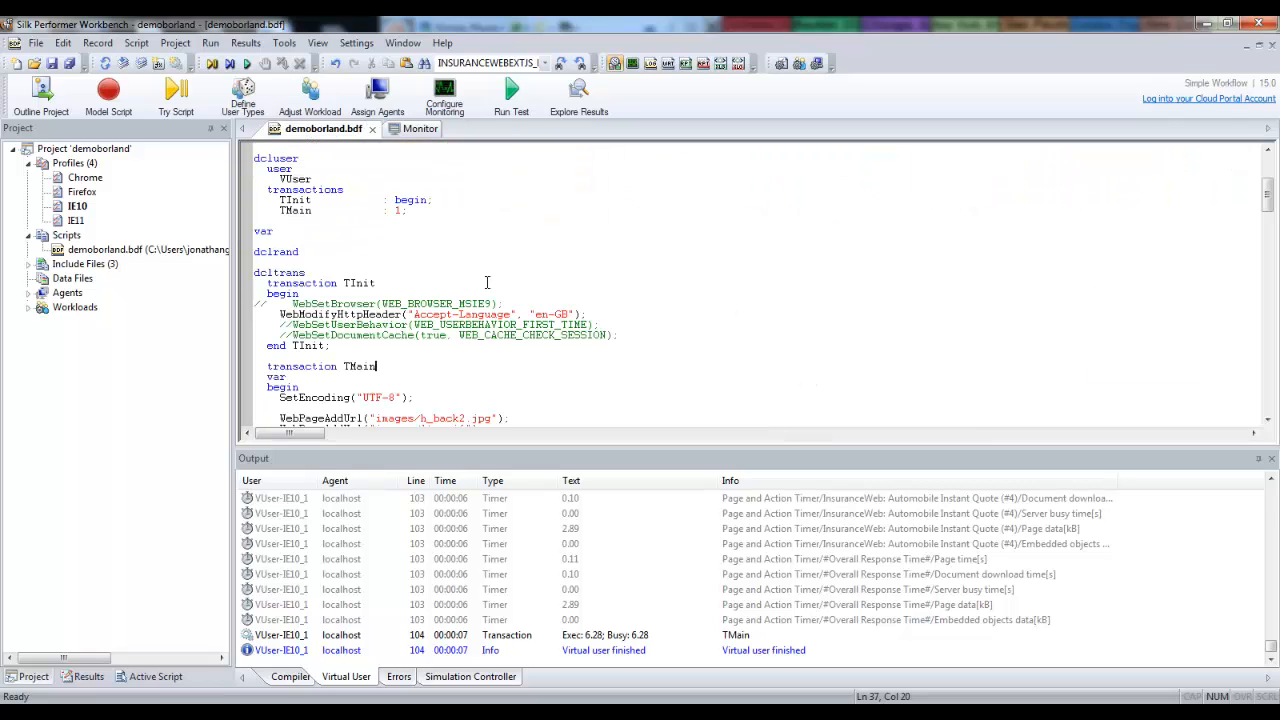
left_click(502, 395)
left_click(645, 336)
key("Return")
type("WebSetUse")
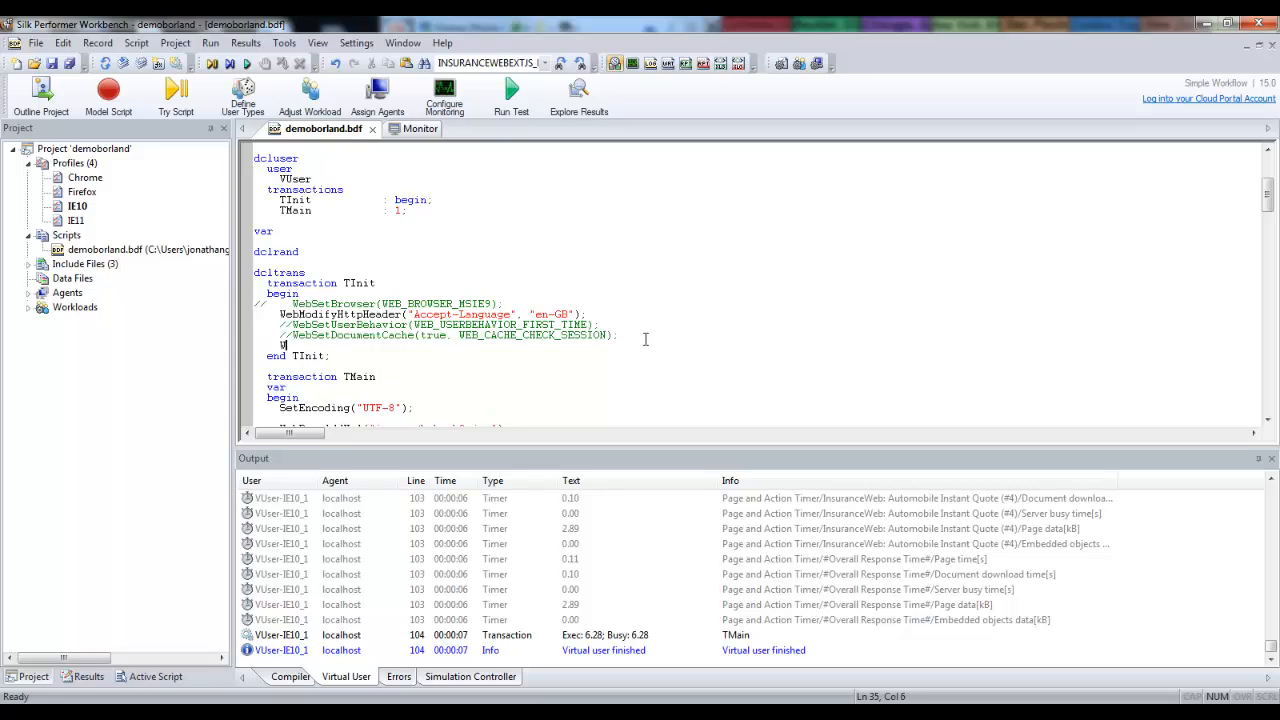
type("rAgent()")
left_click(638, 399)
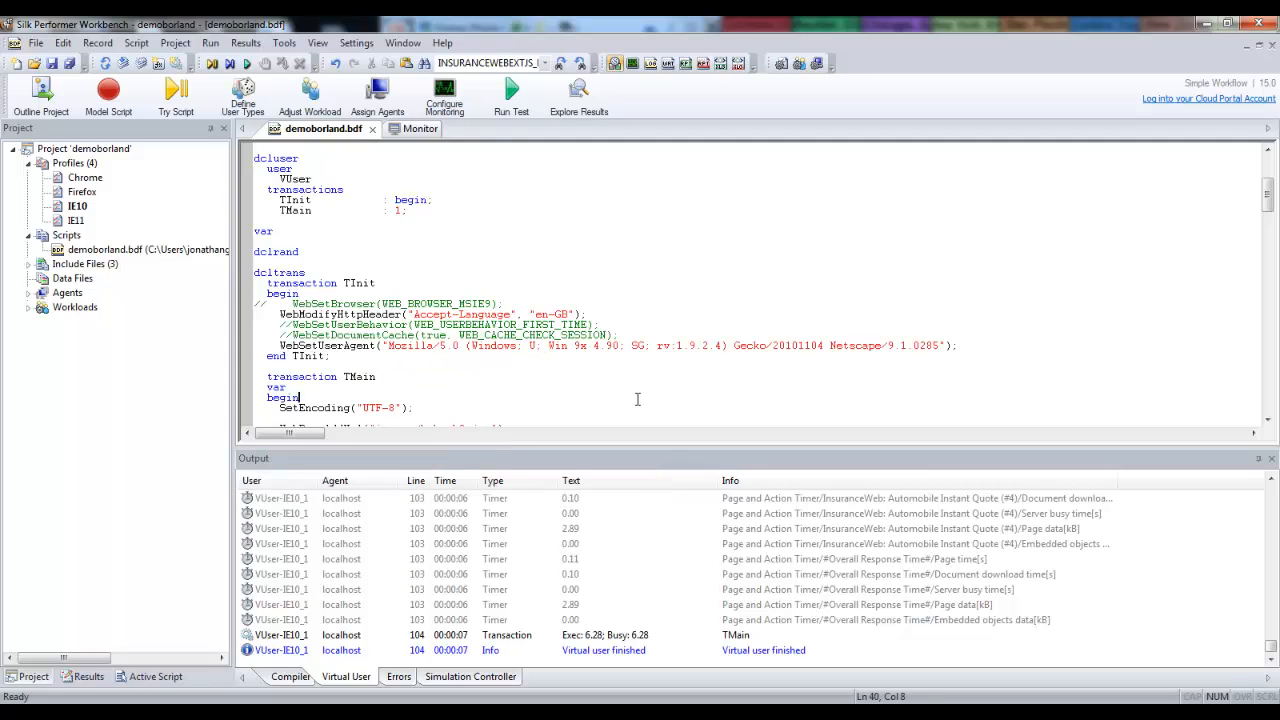
Run an animated trial of demoborland.bdf with the IE10 profile and inspect the Netscape part of the User-Agent in the InsuranceWeb home page's outgoing request header.
left_click(192, 100)
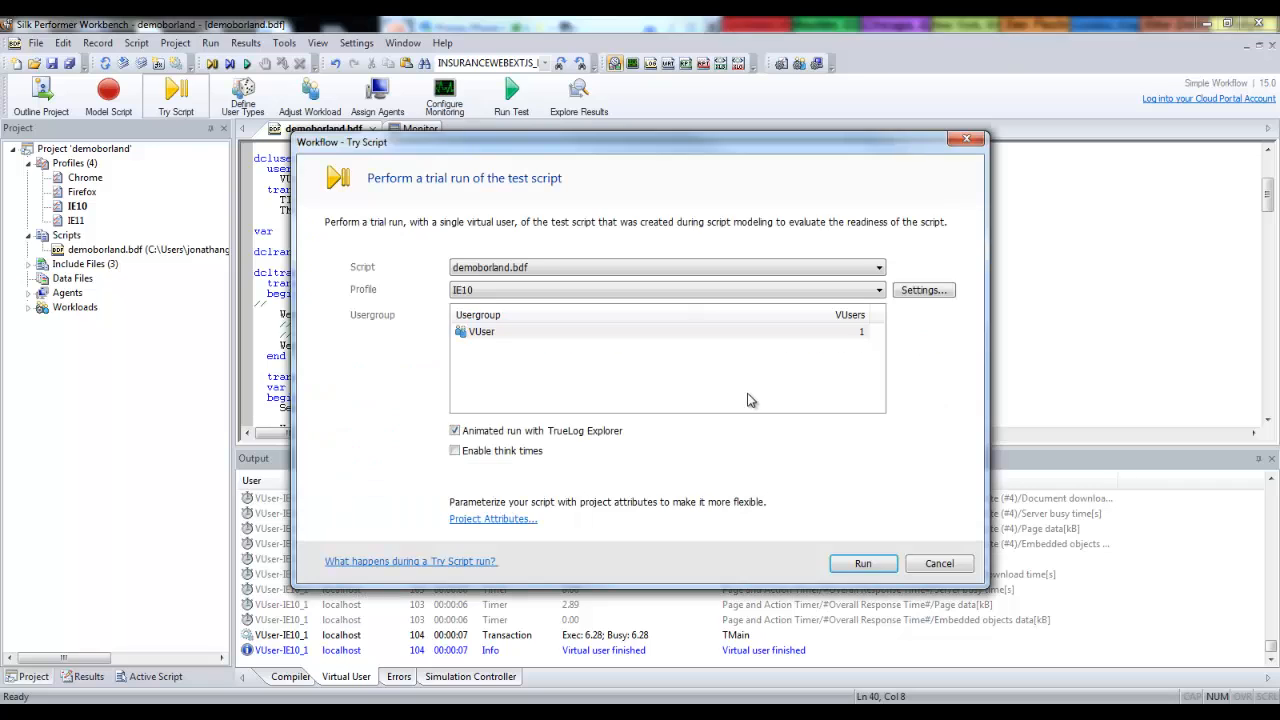
left_click(866, 563)
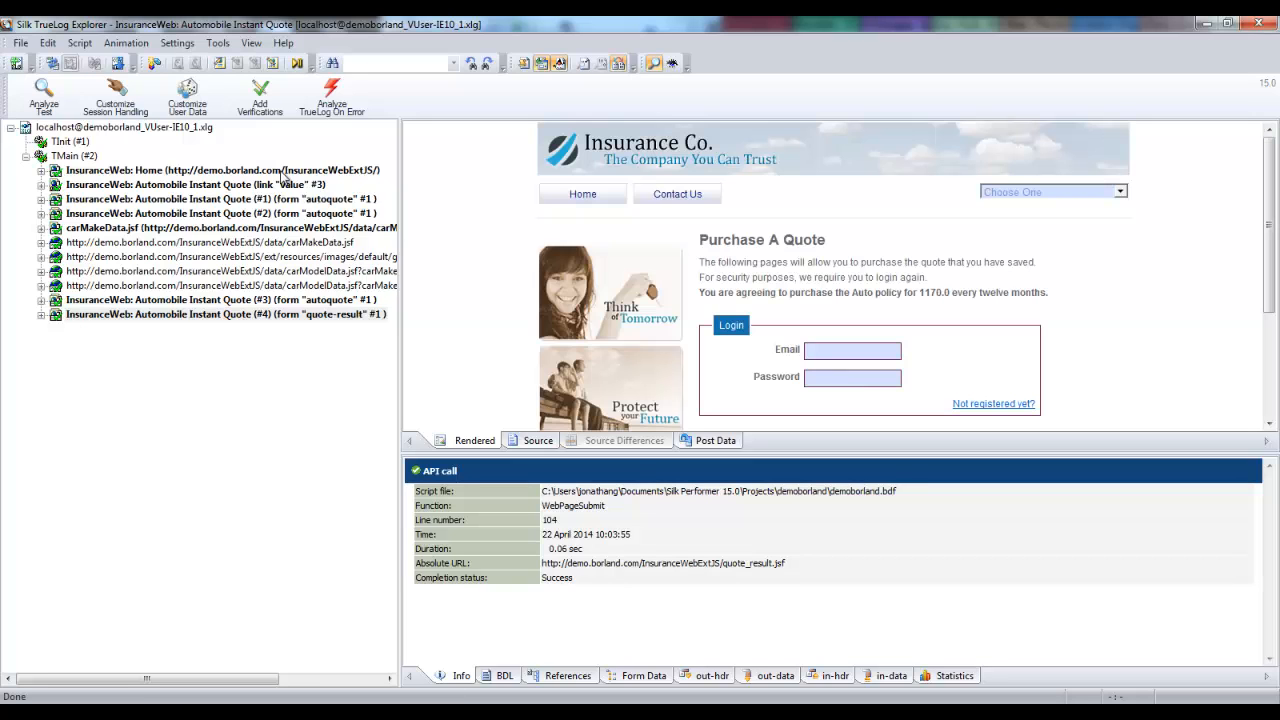
left_click(258, 168)
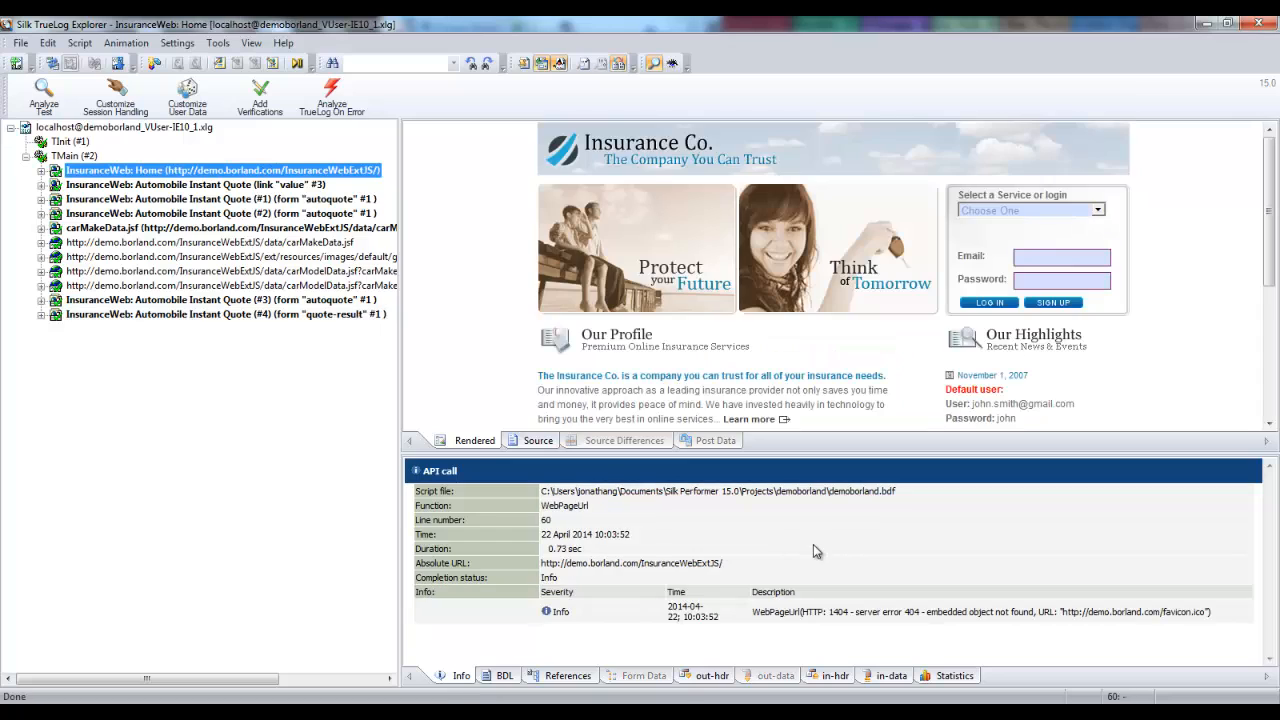
left_click(697, 683)
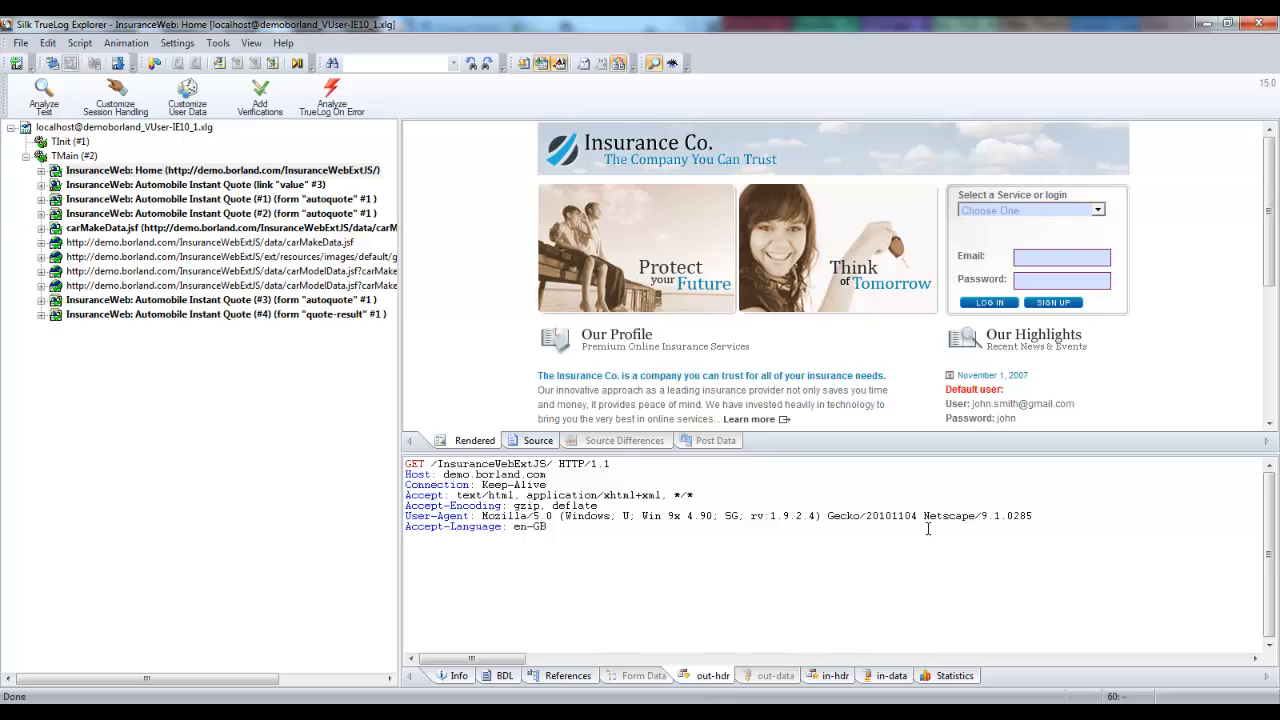
left_click_drag(923, 516, 995, 516)
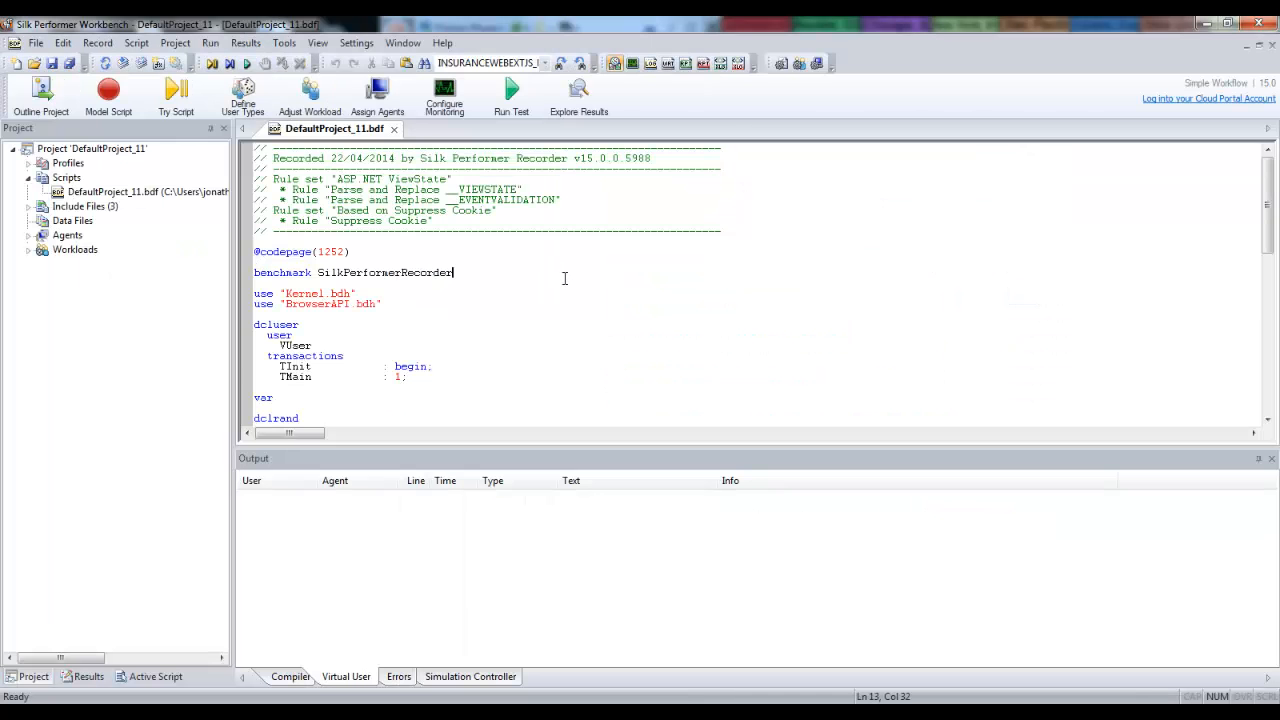
scroll(566, 282, "down", 7)
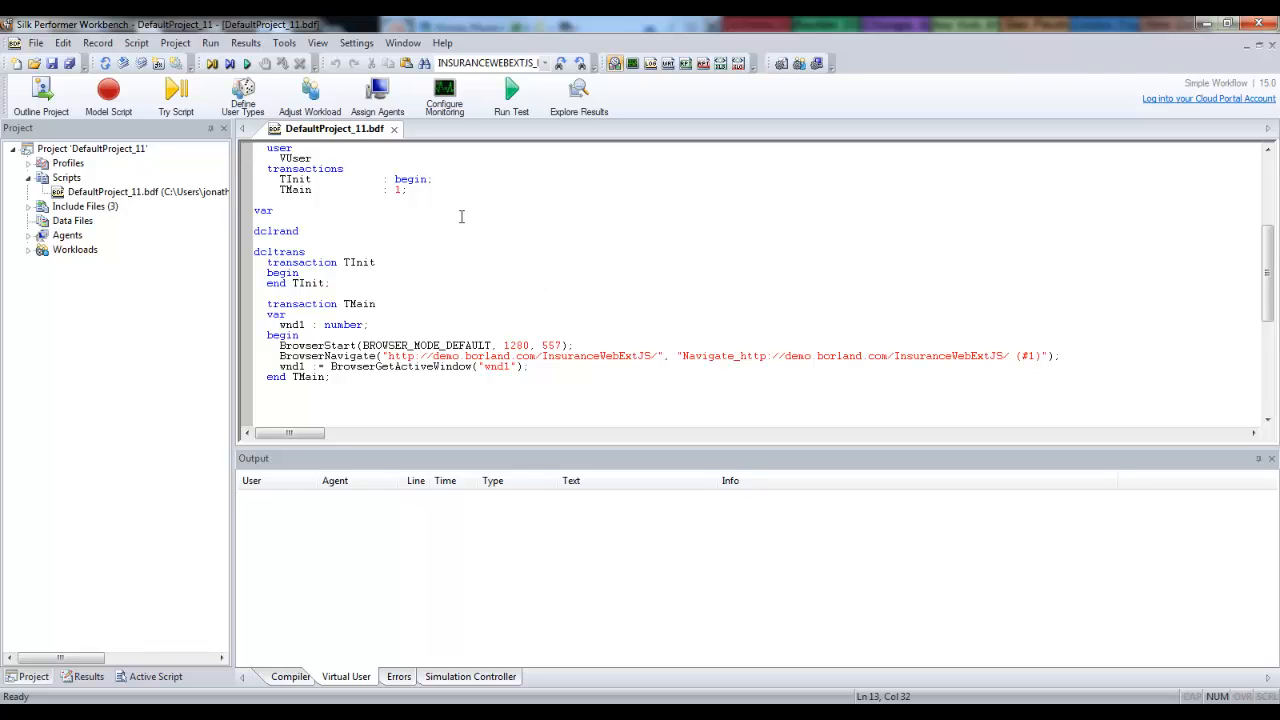
Open the browser-driven web replay settings of DefaultProject_11's active profile and show the available IE compatibility modes.
left_click(356, 43)
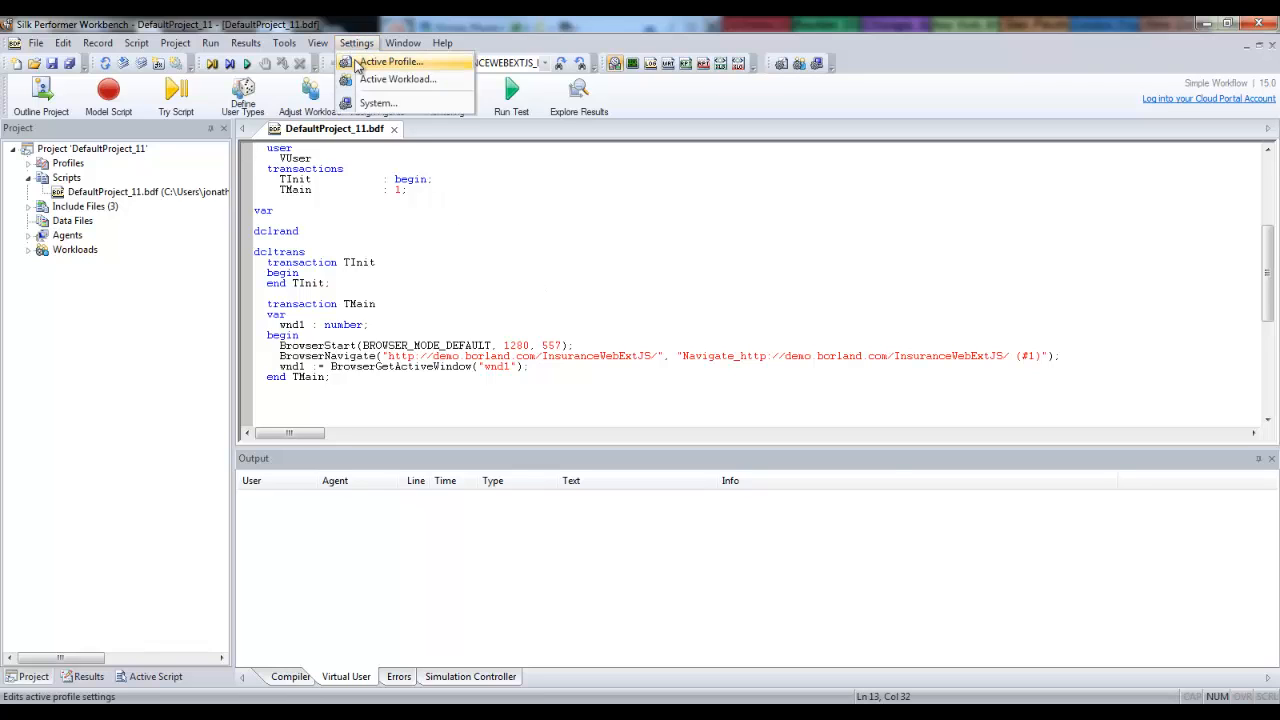
left_click(358, 62)
left_click(474, 485)
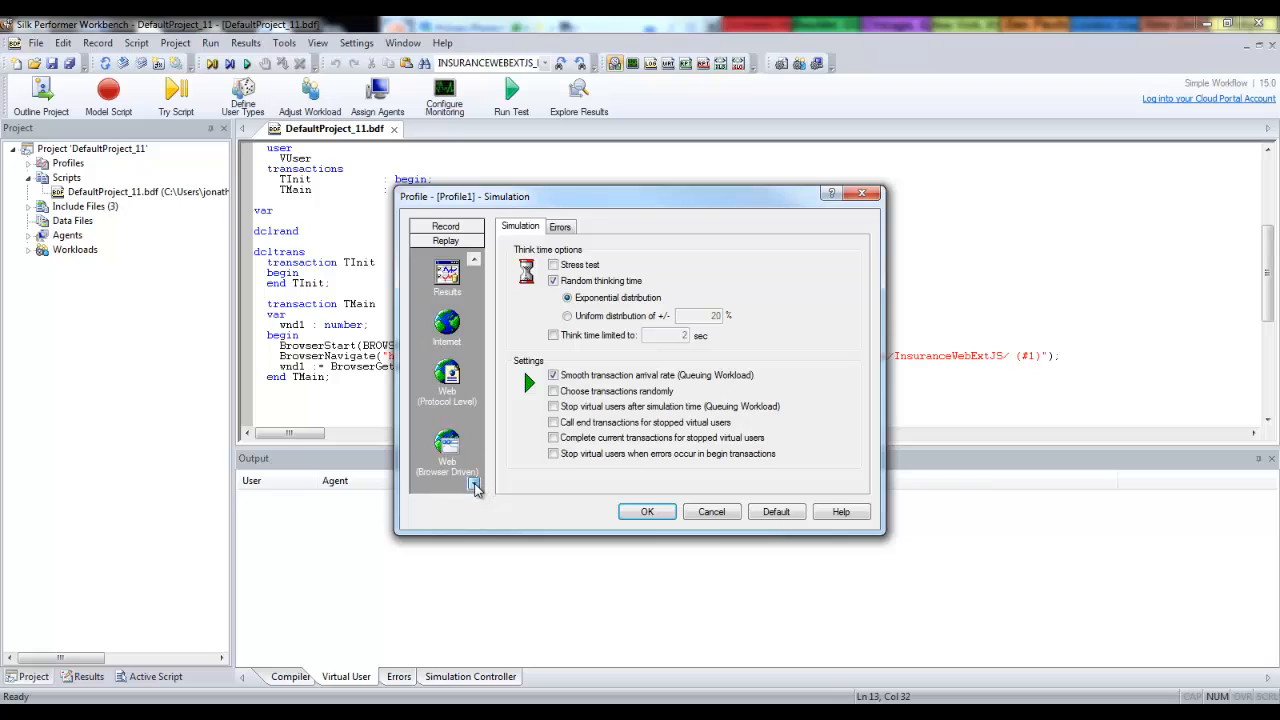
left_click(450, 458)
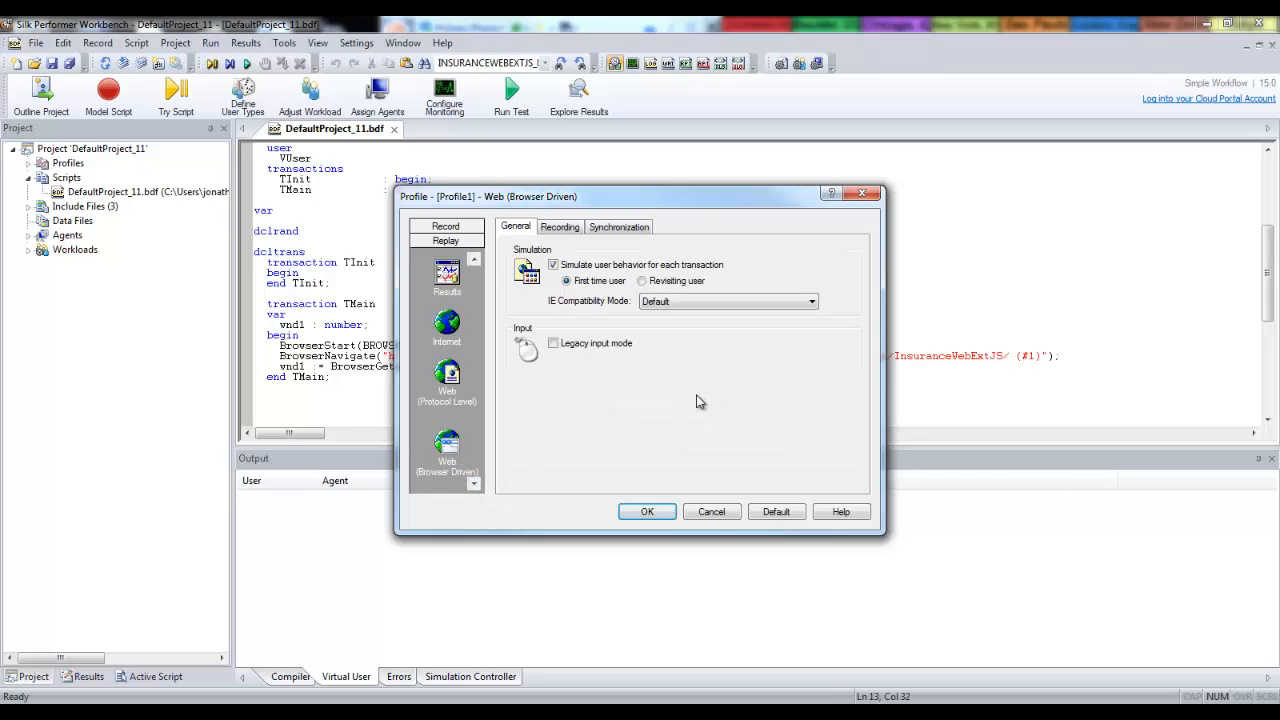
left_click(806, 304)
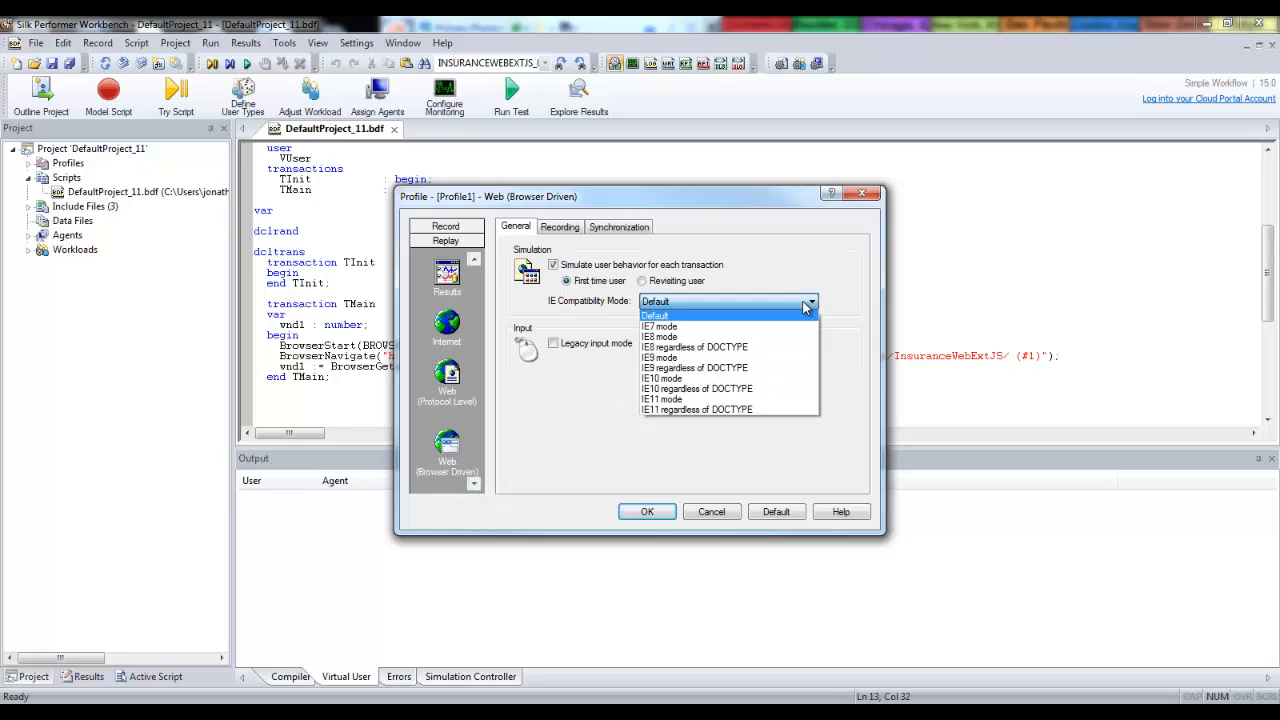